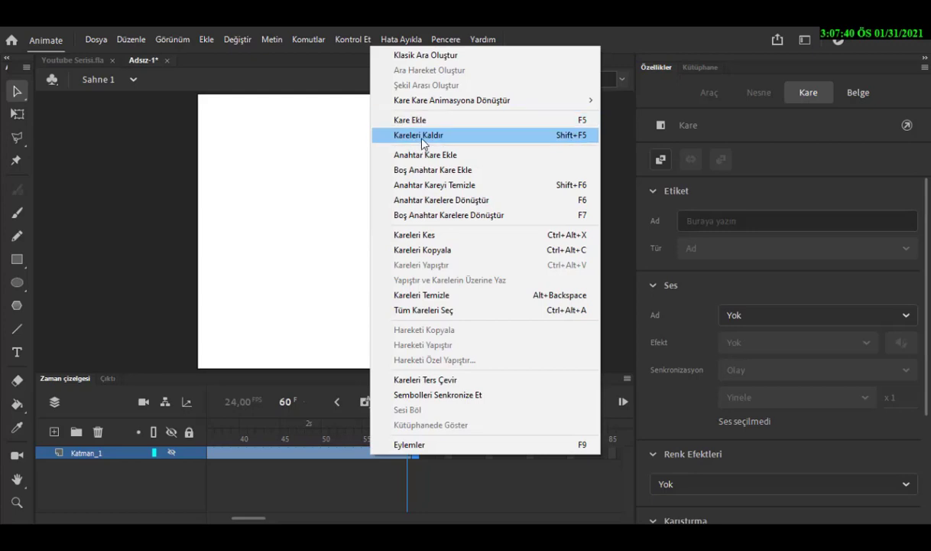
Step: Remove all the existing frames, including the shape tween span, from the Katman_1 layer
click(423, 135)
click(308, 453)
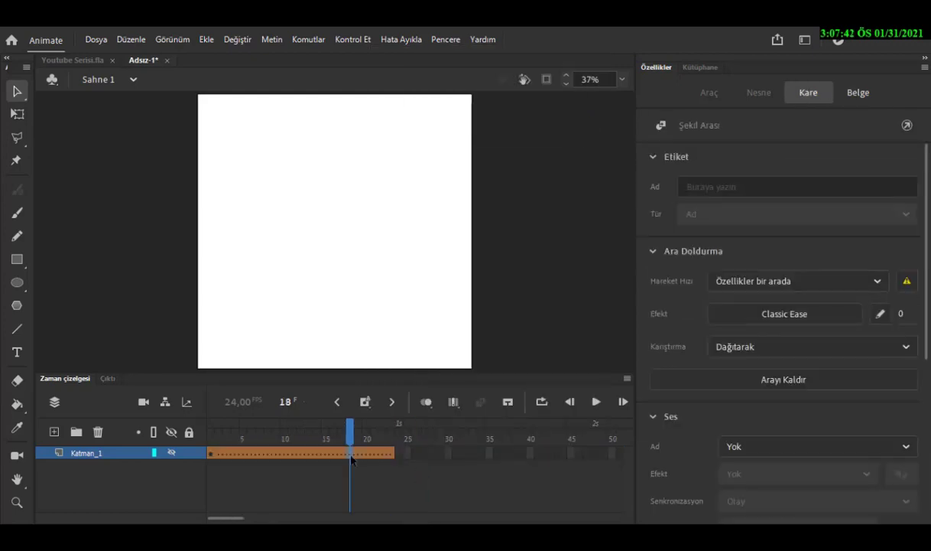
drag(308, 456, 197, 457)
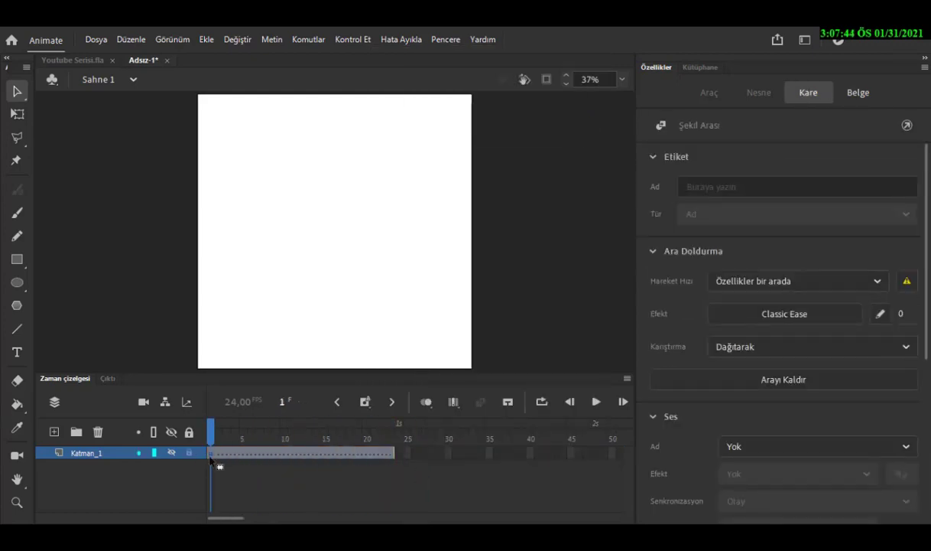
right_click(225, 443)
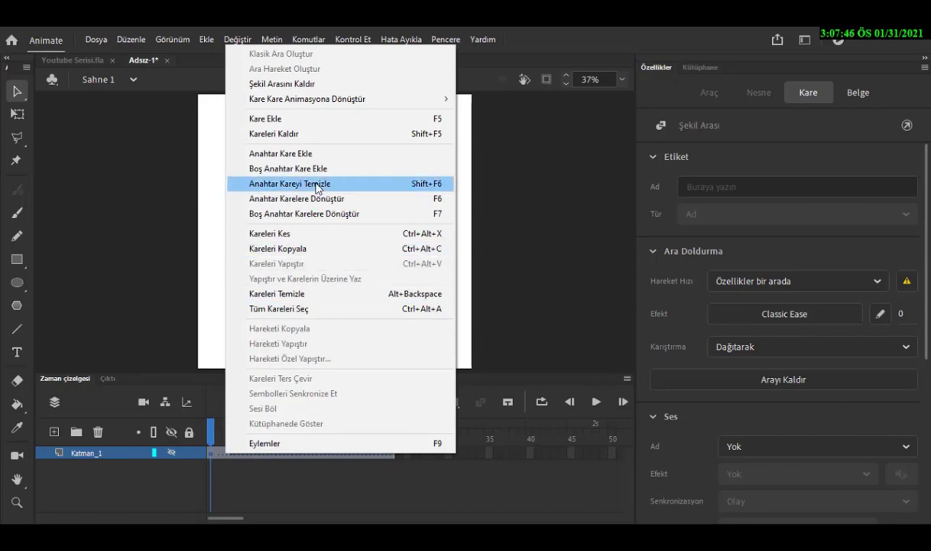
click(297, 138)
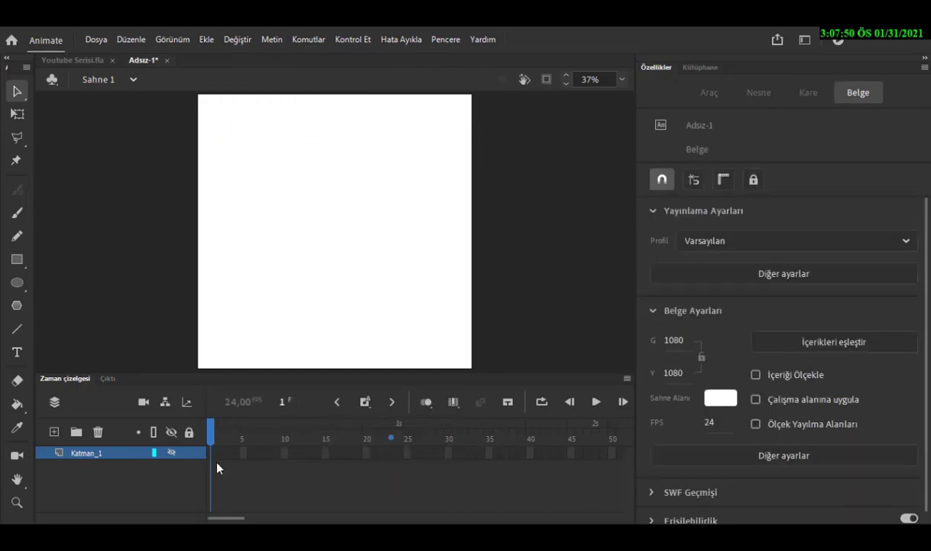
Step: Insert a keyframe at frame 1 of Katman_1 and extend the layer's frames to frame 35
right_click(212, 454)
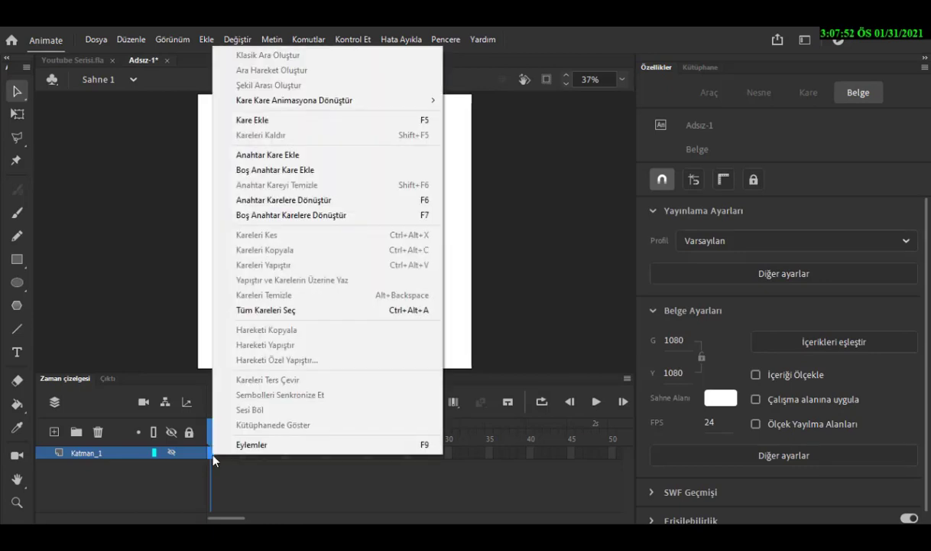
click(257, 155)
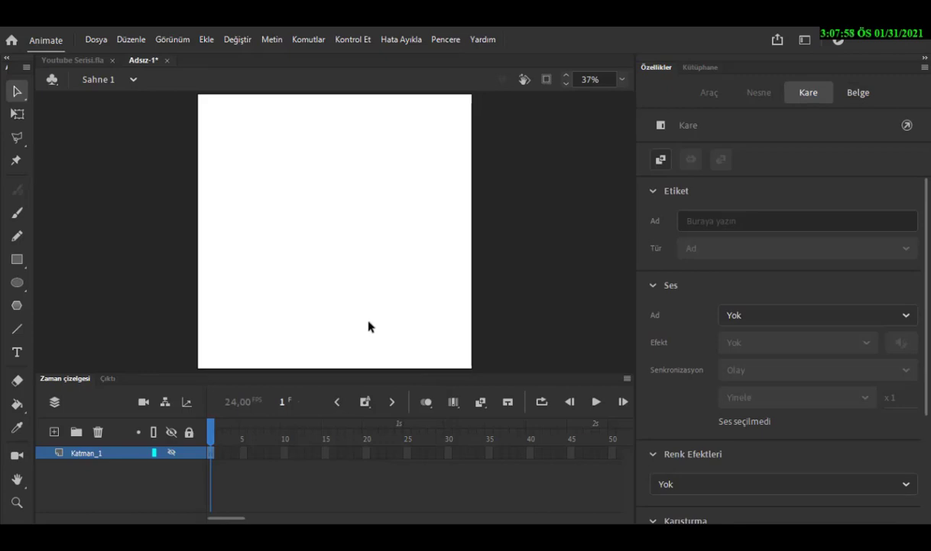
click(490, 452)
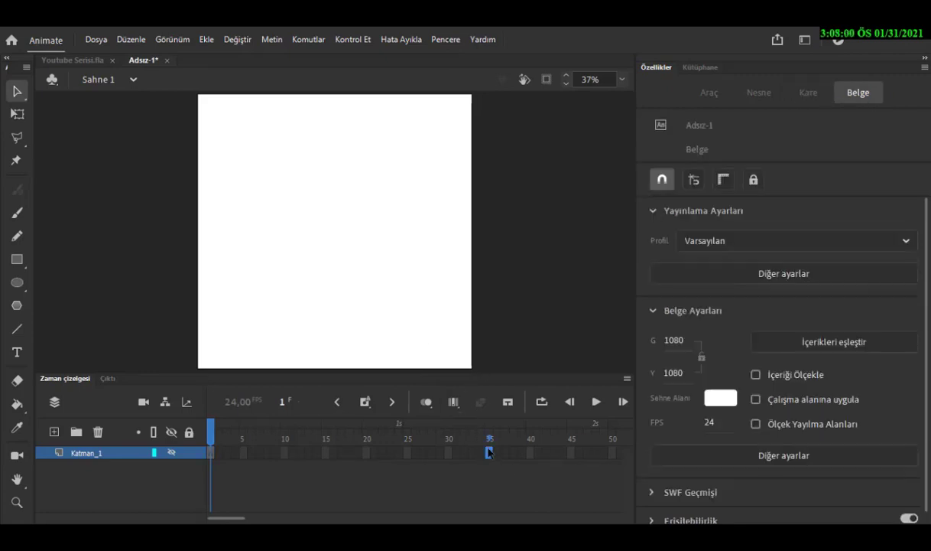
key(F5)
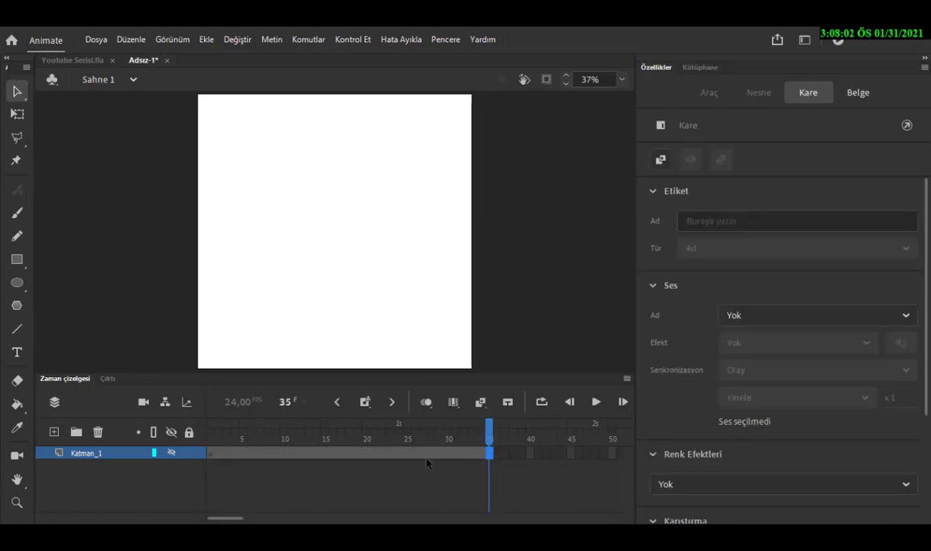
Step: Select frame 1 and set up the Classic Brush tool with a black fill
click(210, 455)
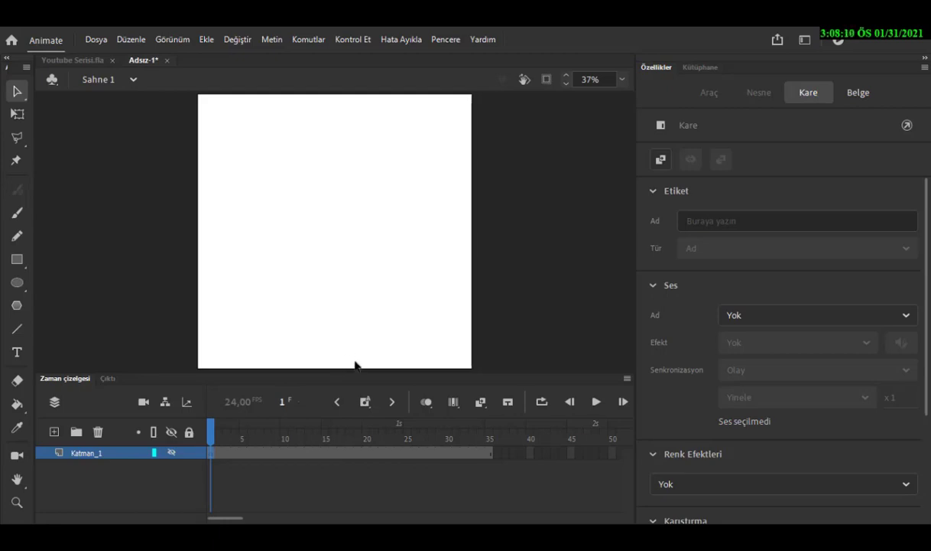
click(409, 277)
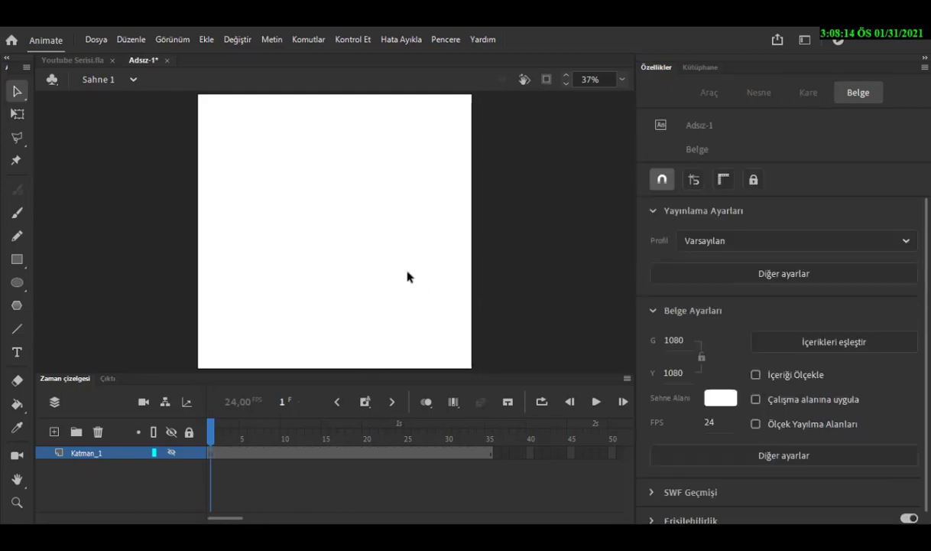
key(ctrl+equal)
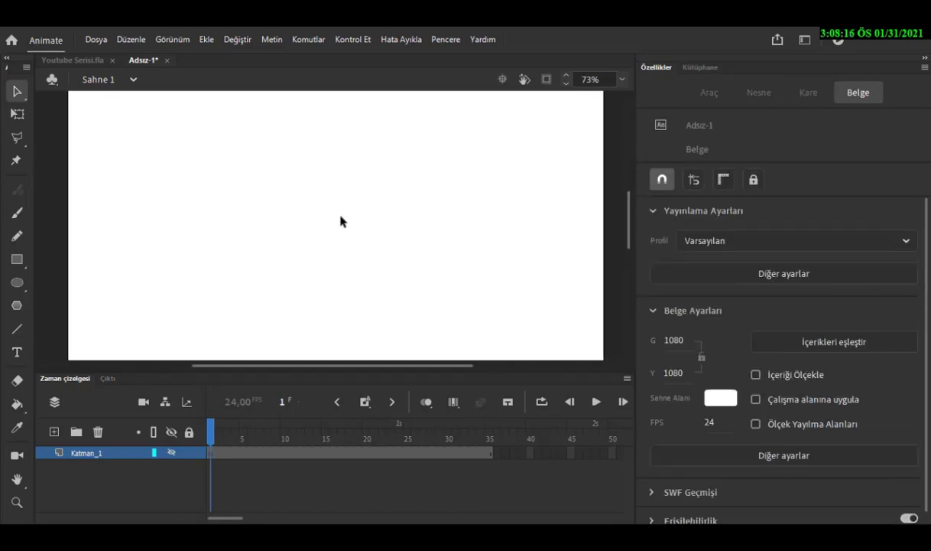
click(17, 212)
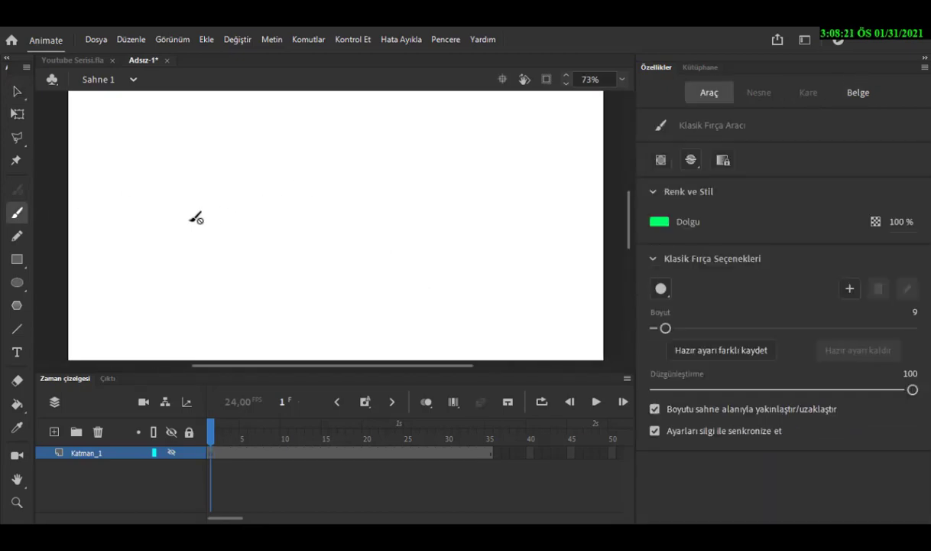
click(660, 222)
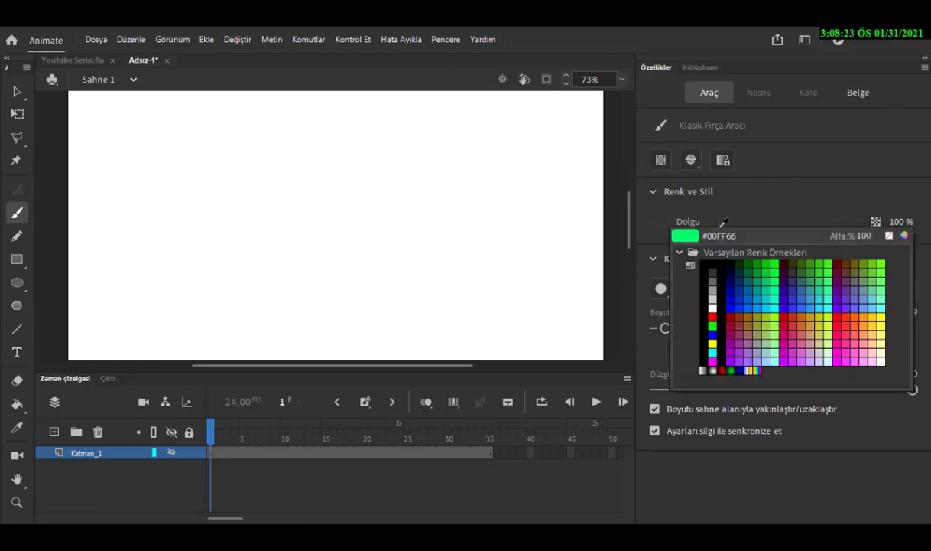
click(710, 282)
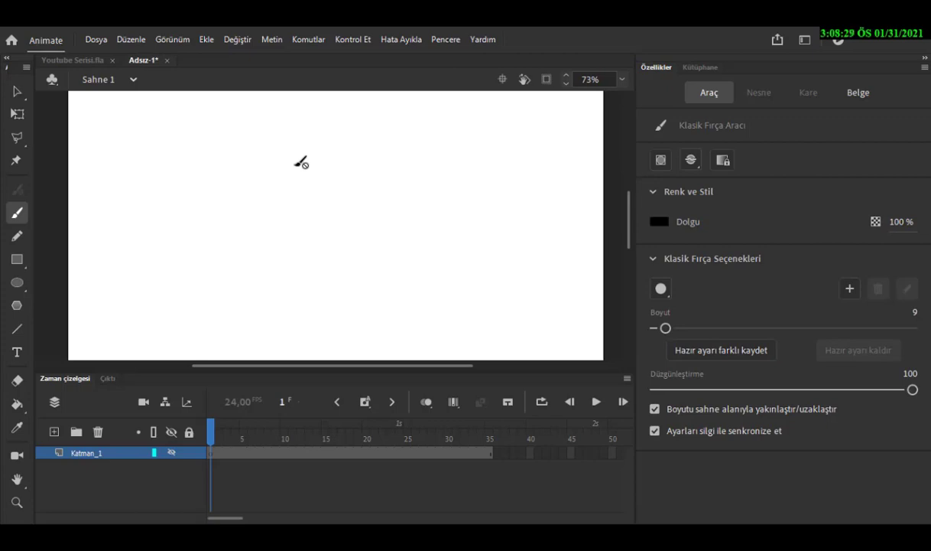
Step: Make the hidden Katman_1 layer visible and select its first frame for drawing
click(320, 144)
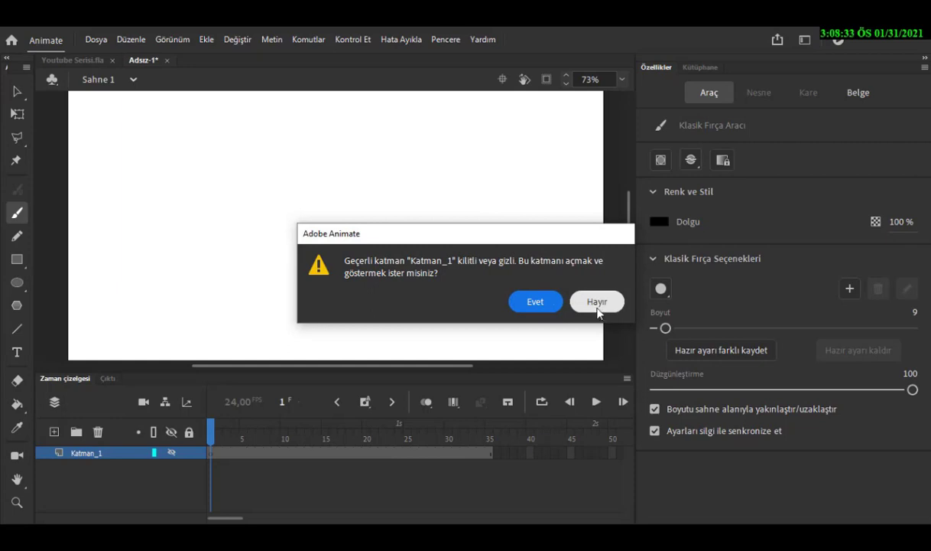
click(598, 302)
click(174, 456)
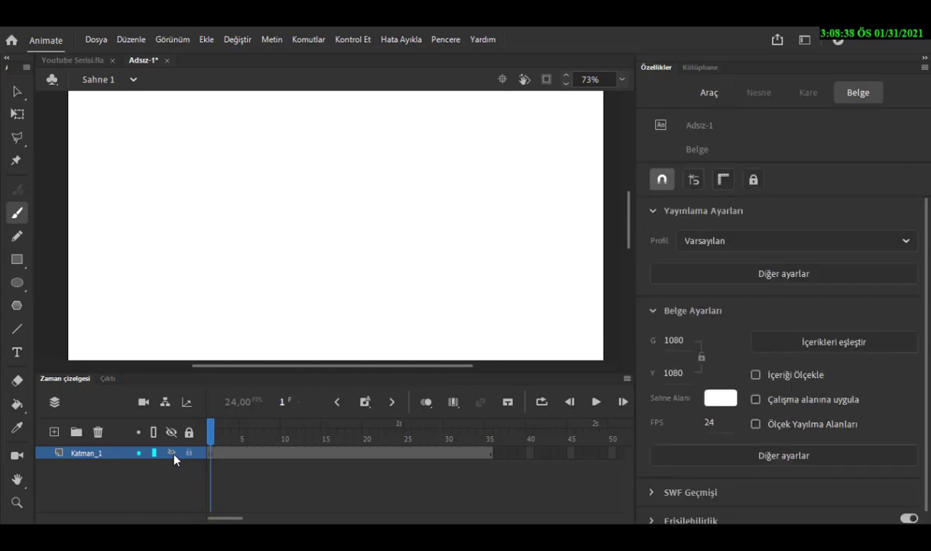
click(214, 455)
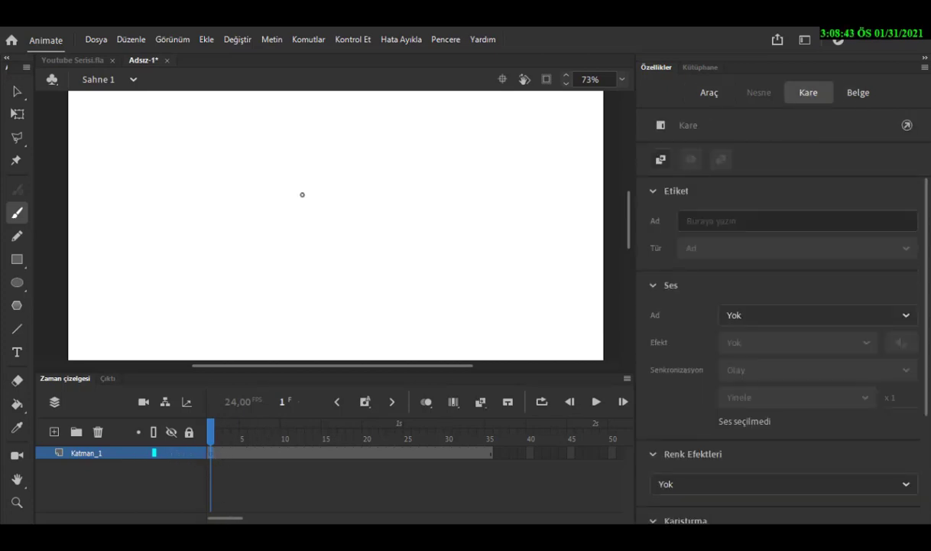
Step: Paint a stick figure's round head, torso and two spread legs with feet on frame 1
mouse_move(377, 179)
mouse_down()
mouse_move(312, 166)
mouse_move(287, 200)
mouse_move(315, 241)
mouse_move(385, 203)
mouse_move(378, 182)
mouse_up()
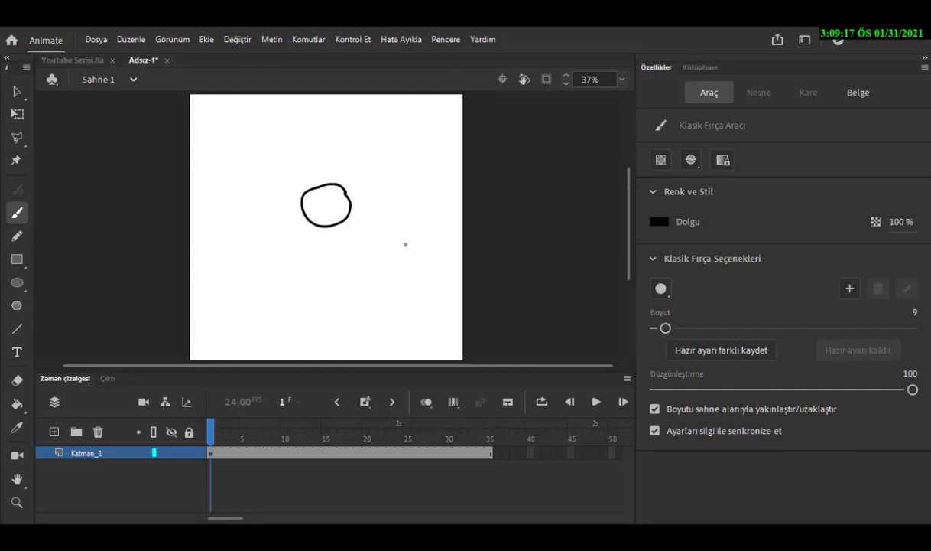
key(ctrl+z)
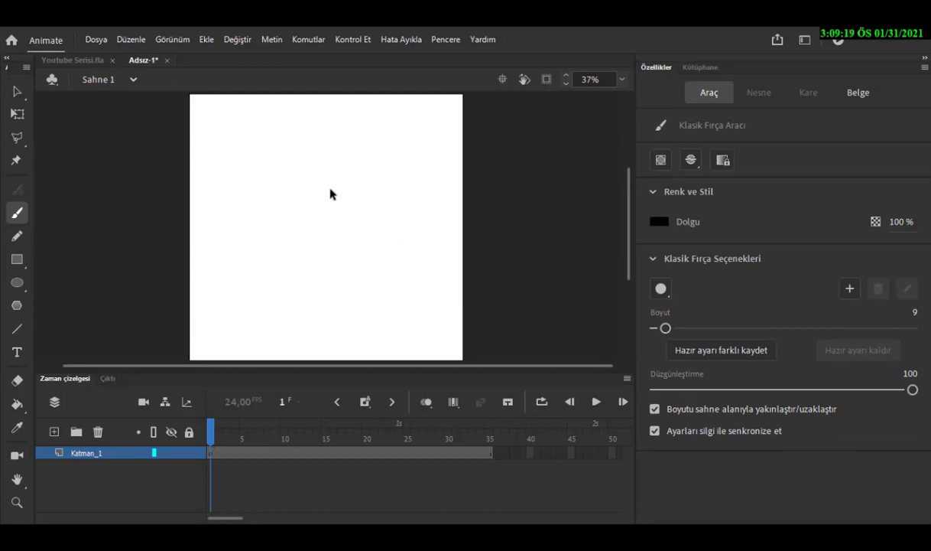
key(ctrl+equal)
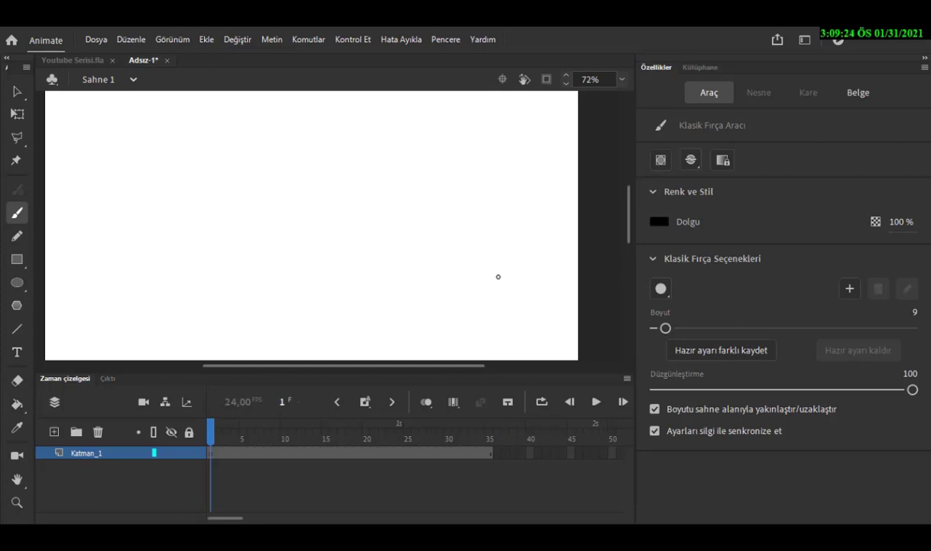
mouse_move(325, 172)
mouse_down()
mouse_move(288, 165)
mouse_move(258, 182)
mouse_move(259, 205)
mouse_move(280, 227)
mouse_move(306, 223)
mouse_move(325, 183)
mouse_move(321, 163)
mouse_up()
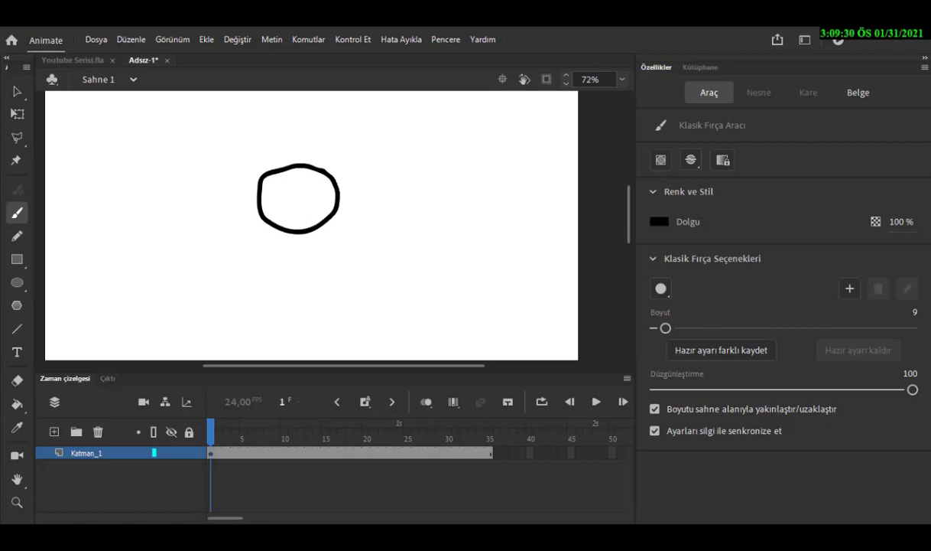
mouse_move(298, 231)
mouse_down()
mouse_move(302, 289)
mouse_move(358, 344)
mouse_move(380, 325)
mouse_up()
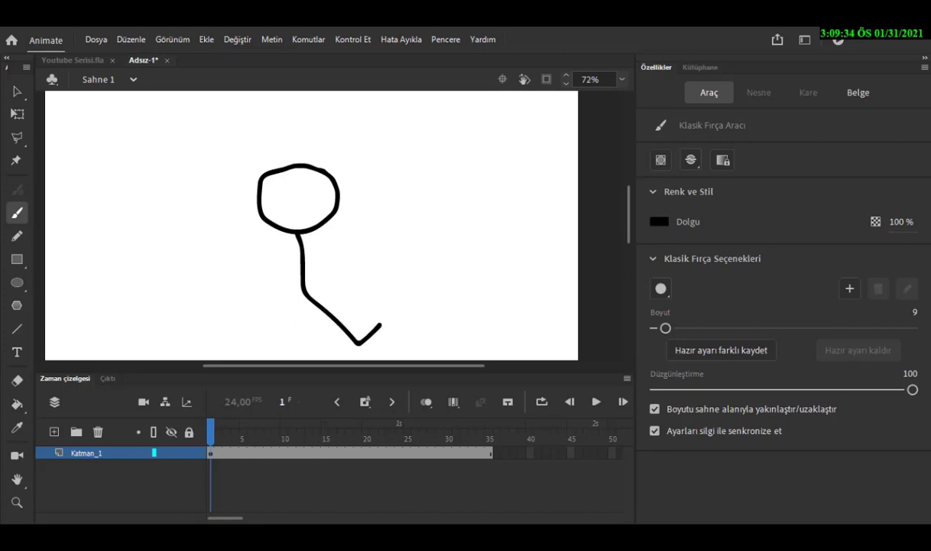
scroll(345, 261, down, 3)
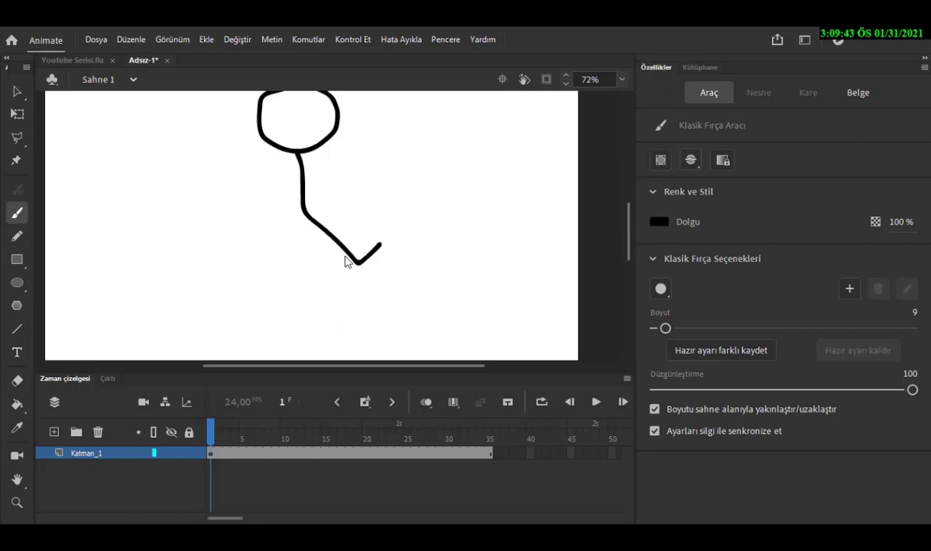
mouse_move(303, 212)
mouse_down()
mouse_move(268, 252)
mouse_move(245, 248)
mouse_up()
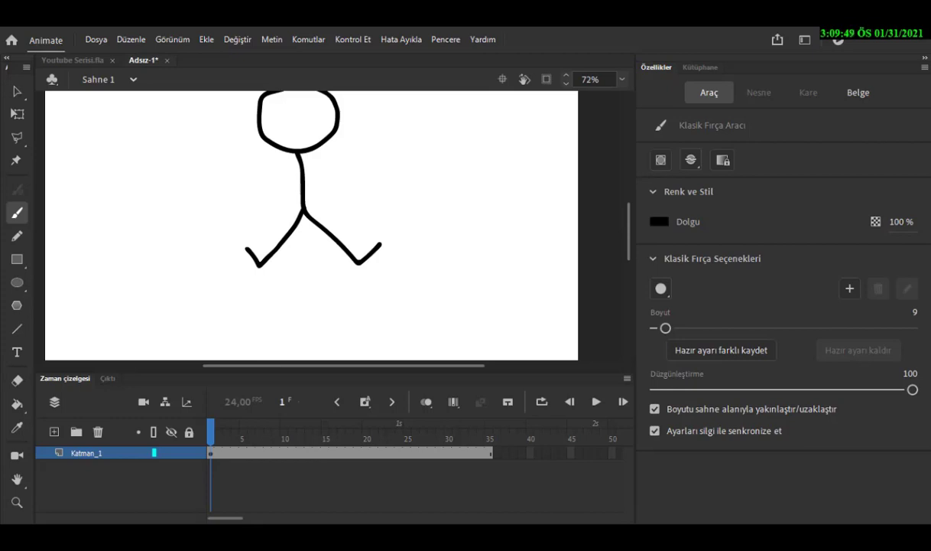
Step: Paint two arms slanting down and outward from the upper torso of the stick figure
scroll(364, 172, up, 5)
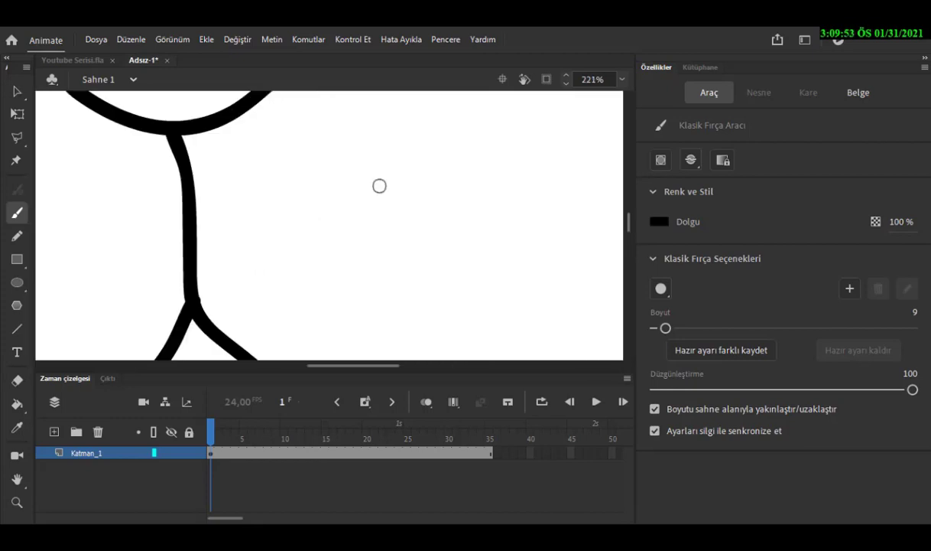
drag(182, 147, 310, 230)
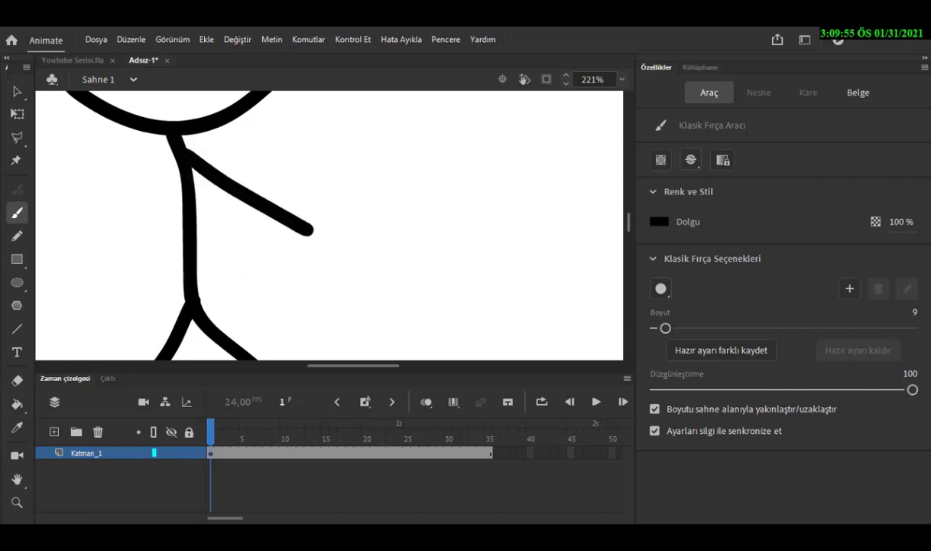
drag(178, 152, 55, 245)
scroll(278, 324, down, 6)
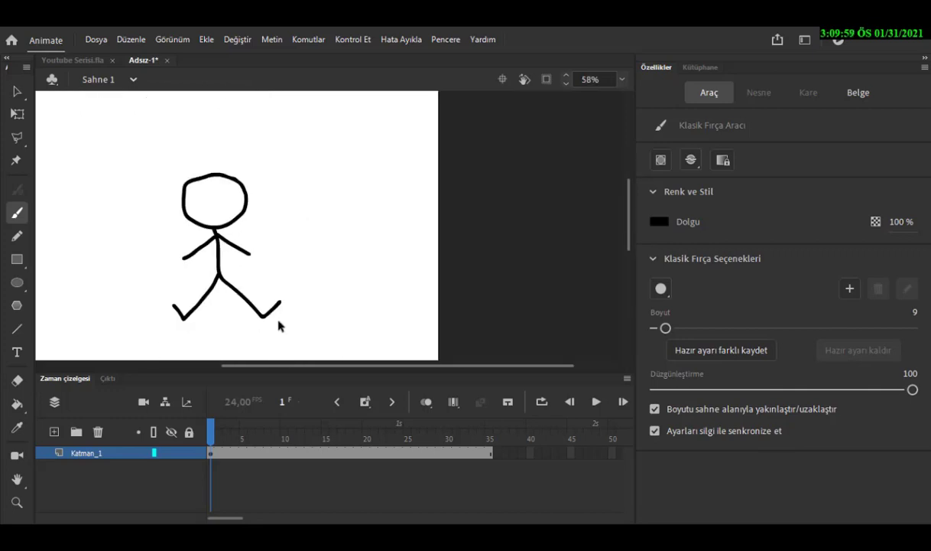
Step: Stretch the whole stick figure vertically with Free Transform to about 200 px wide and 456 px high
click(16, 113)
drag(245, 182, 365, 331)
drag(342, 288, 322, 282)
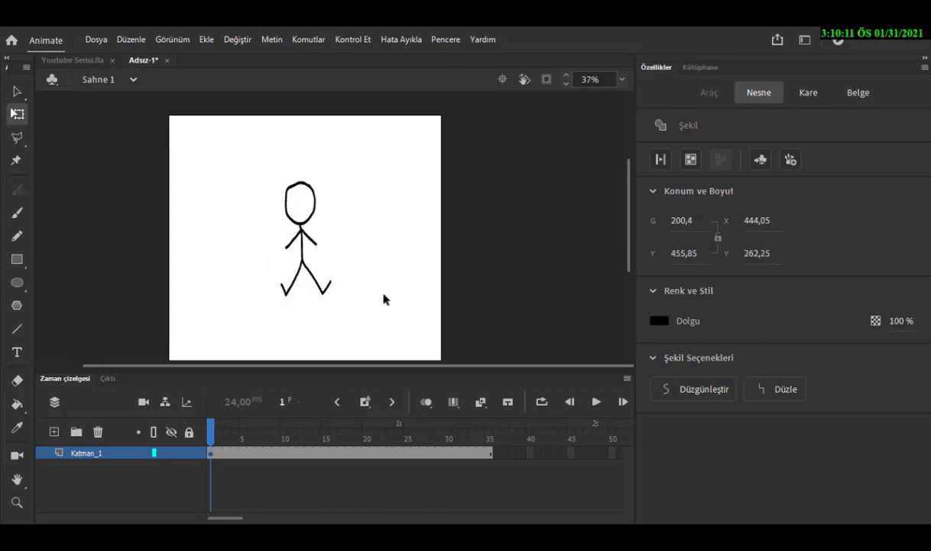
click(382, 301)
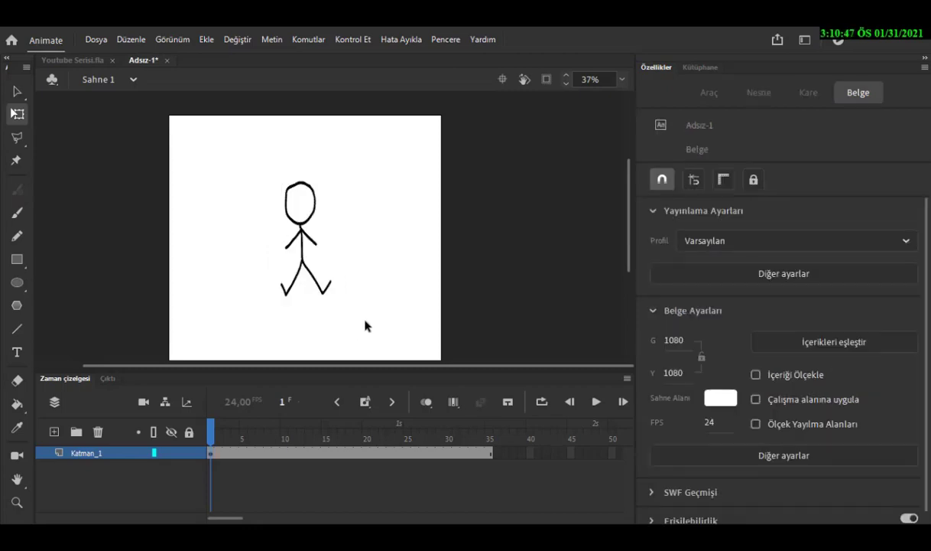
Step: Convert the whole stick figure to a Graphic symbol named cinAliG and show it in the library
drag(365, 326, 257, 158)
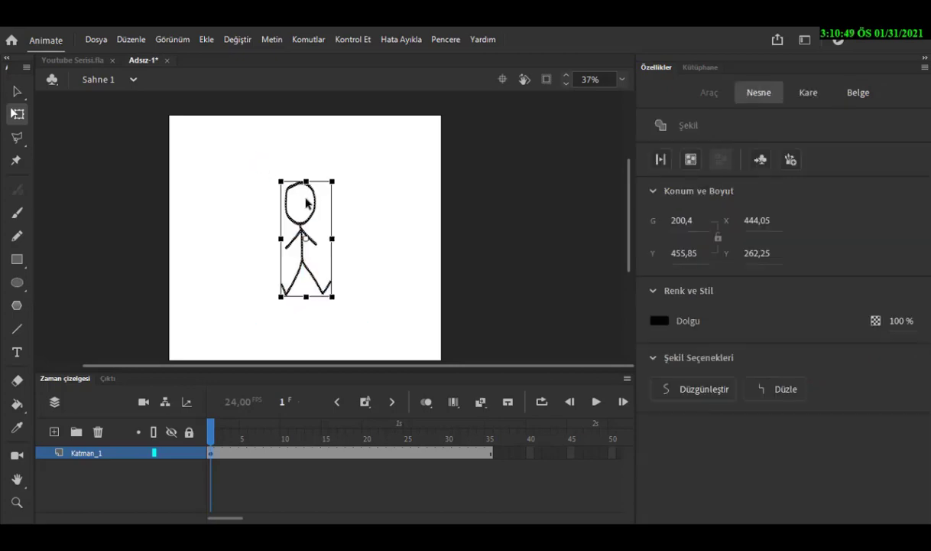
key(F8)
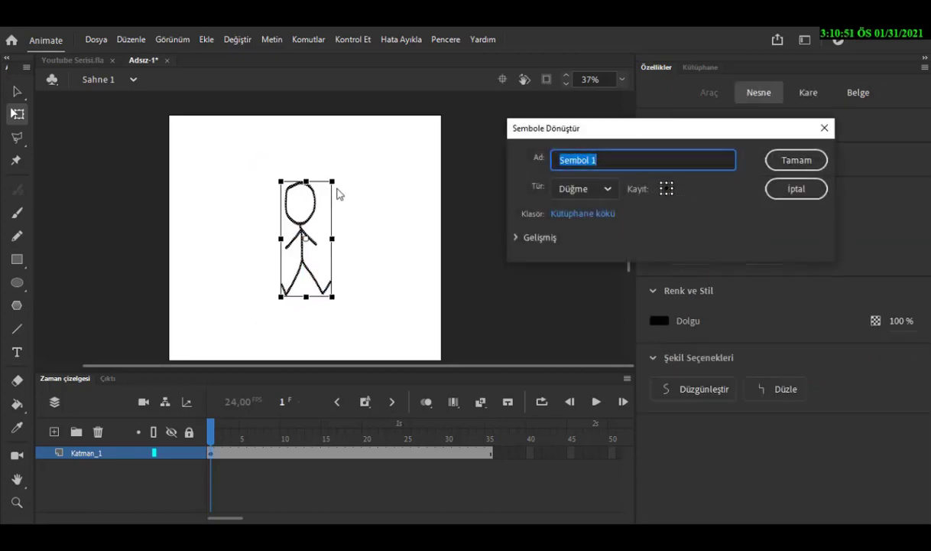
text(cinA)
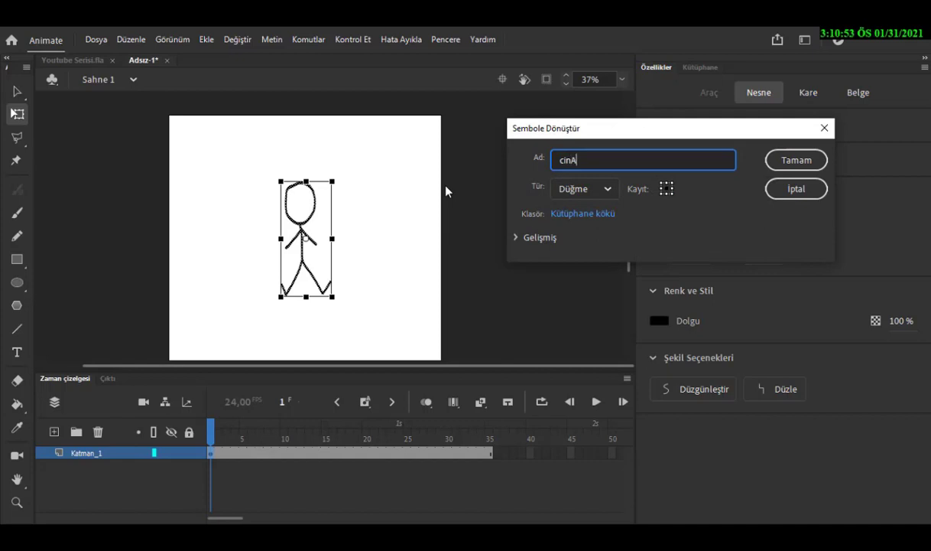
text(liG)
click(604, 190)
click(575, 257)
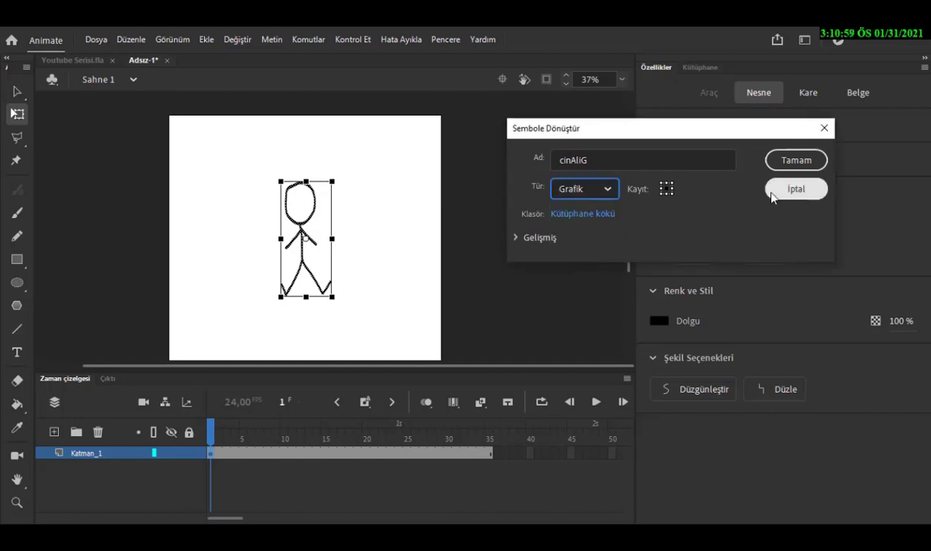
click(796, 165)
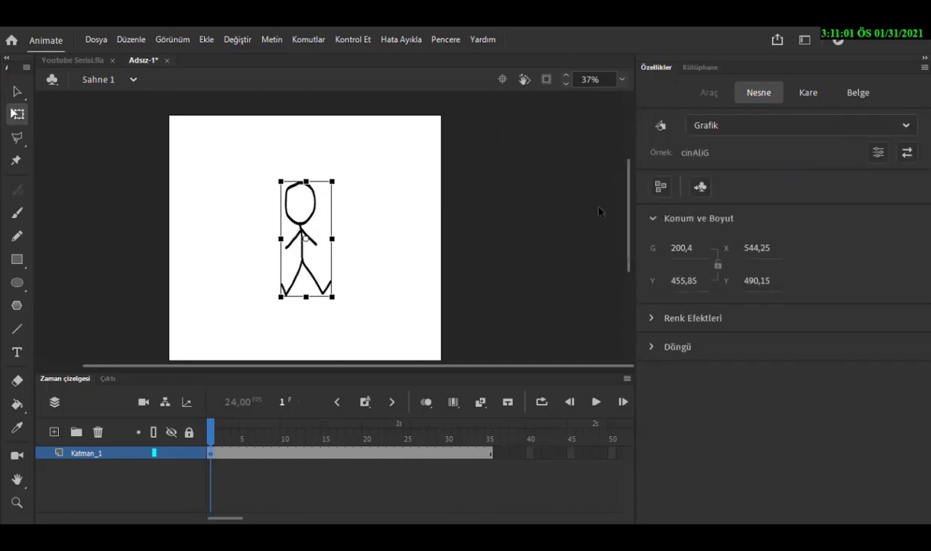
click(701, 67)
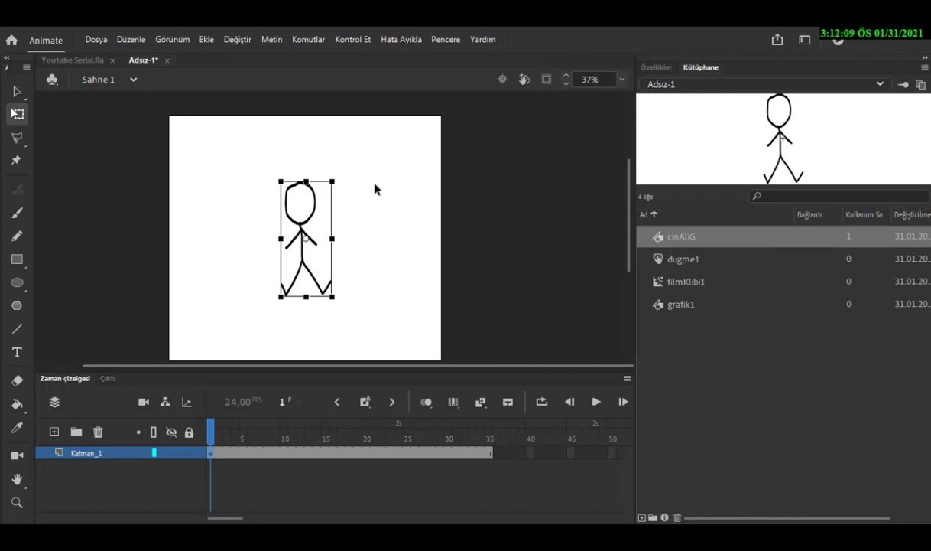
Step: Open the cinAliG symbol for editing, insert a keyframe at frame 3 and delete the figure on it
double_click(305, 234)
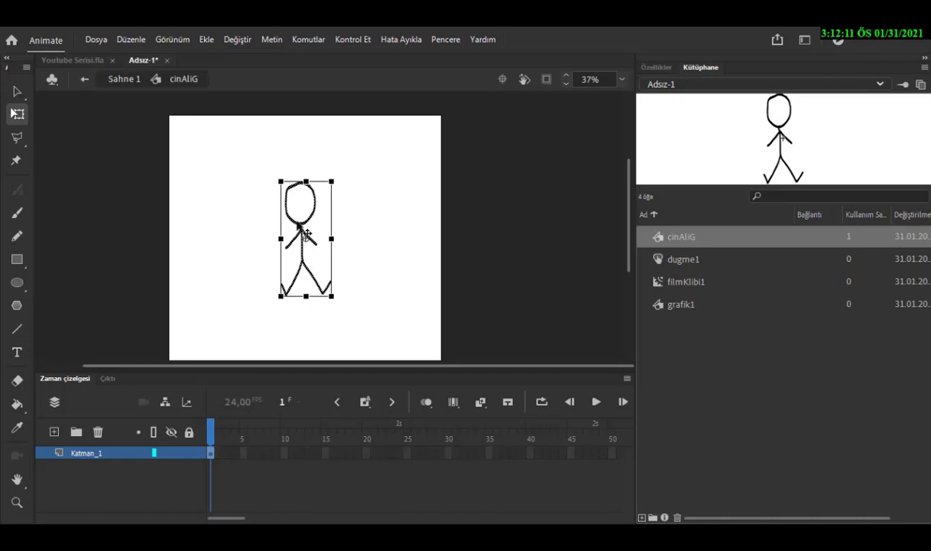
click(220, 454)
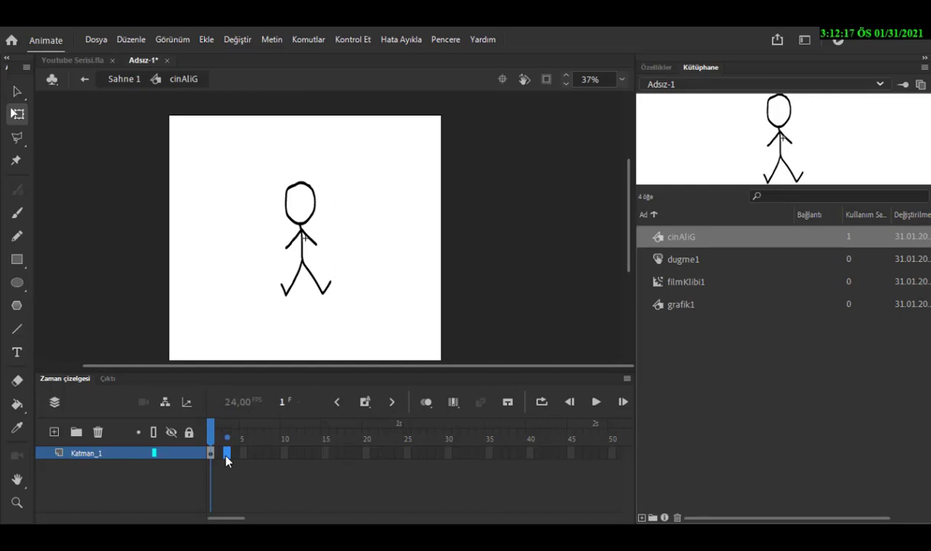
right_click(227, 457)
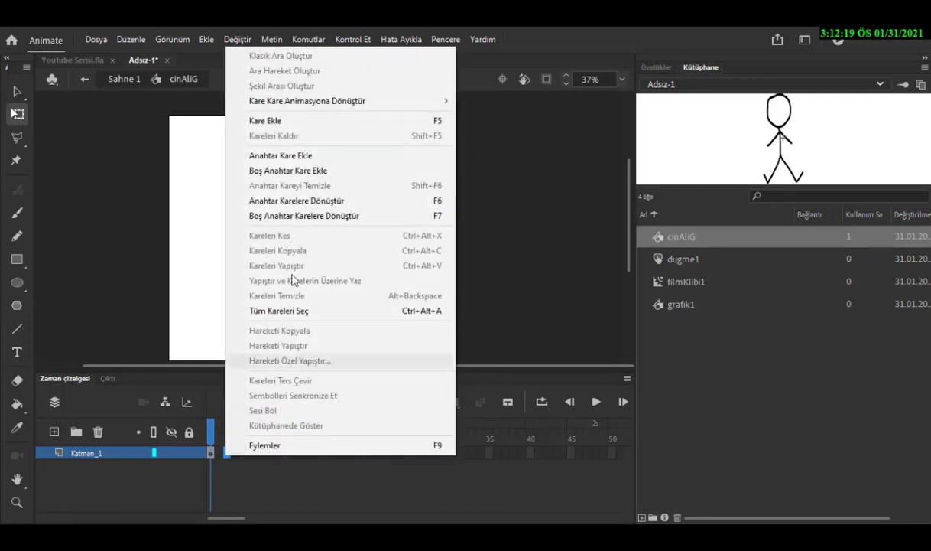
click(291, 157)
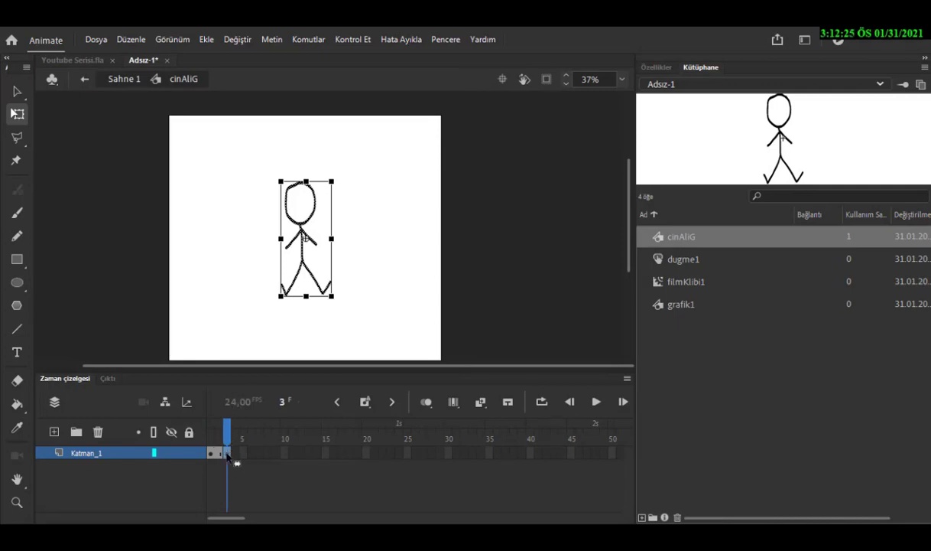
key(Delete)
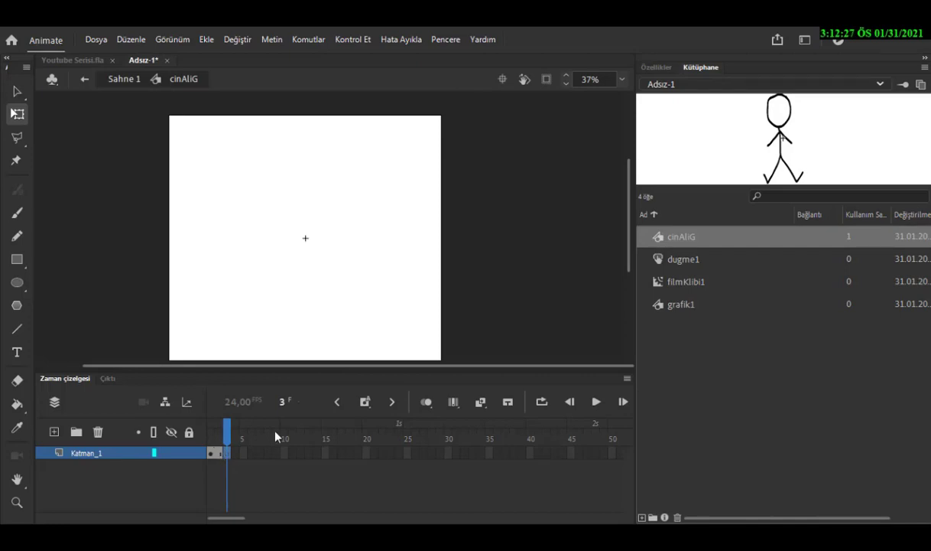
Step: Turn on onion skinning and trace the figure's oval head on frame 3 with the Classic Brush tool
click(426, 402)
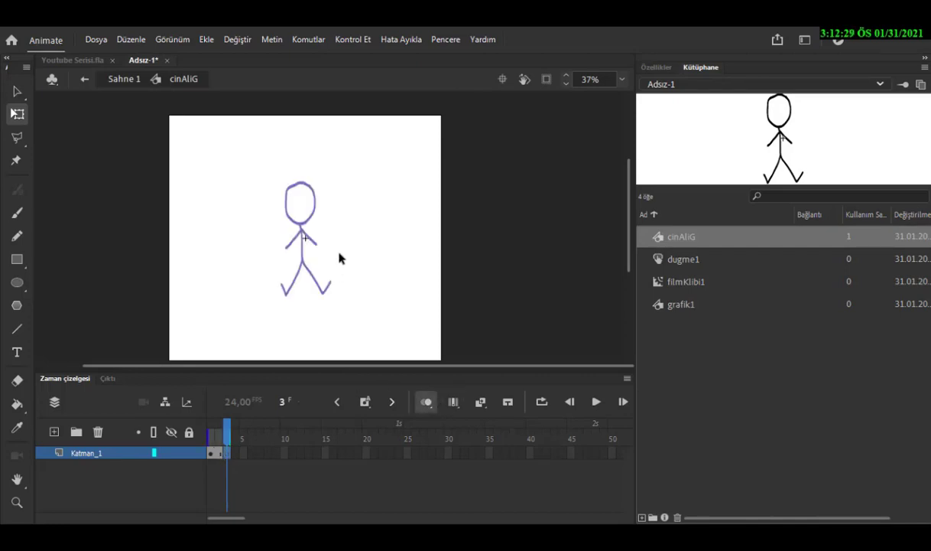
scroll(349, 252, up, 3)
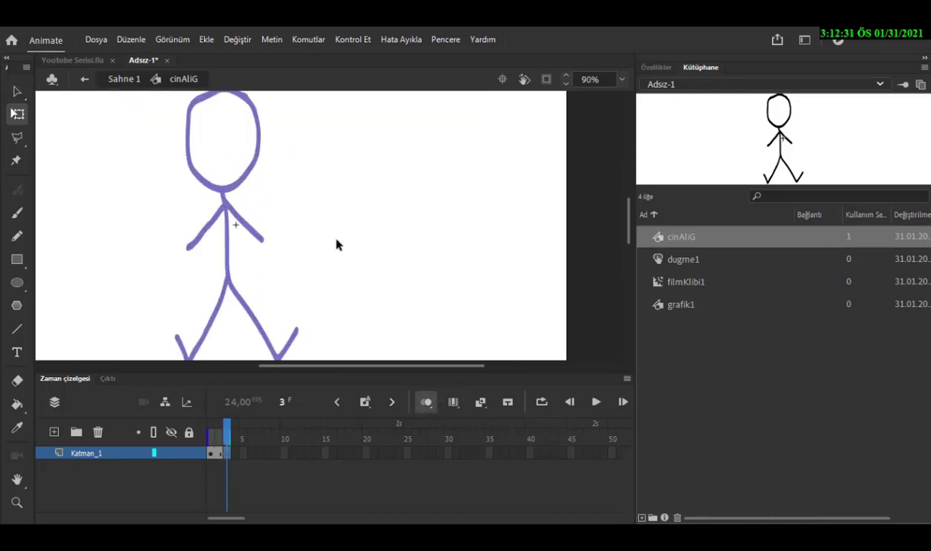
scroll(336, 243, down, 1)
scroll(451, 237, up, 1)
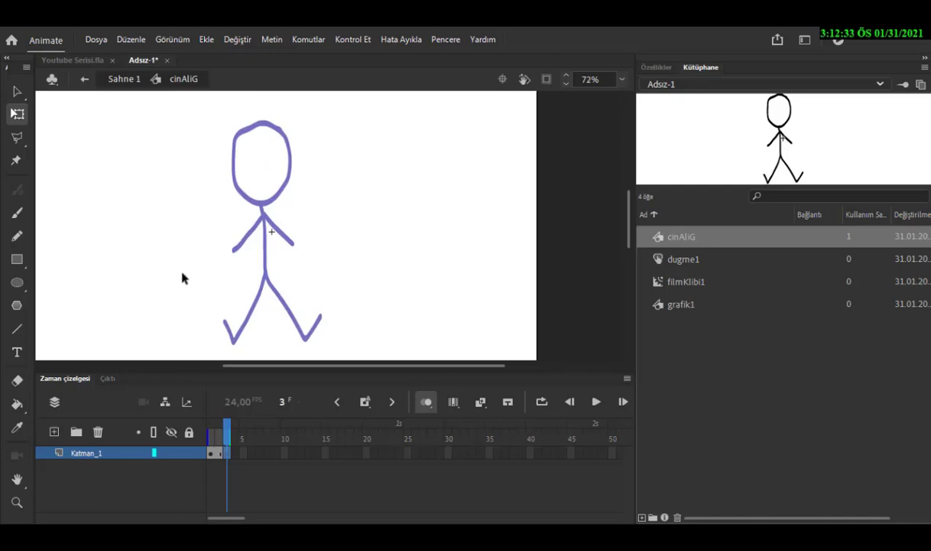
scroll(187, 272, up, 1)
scroll(243, 266, down, 1)
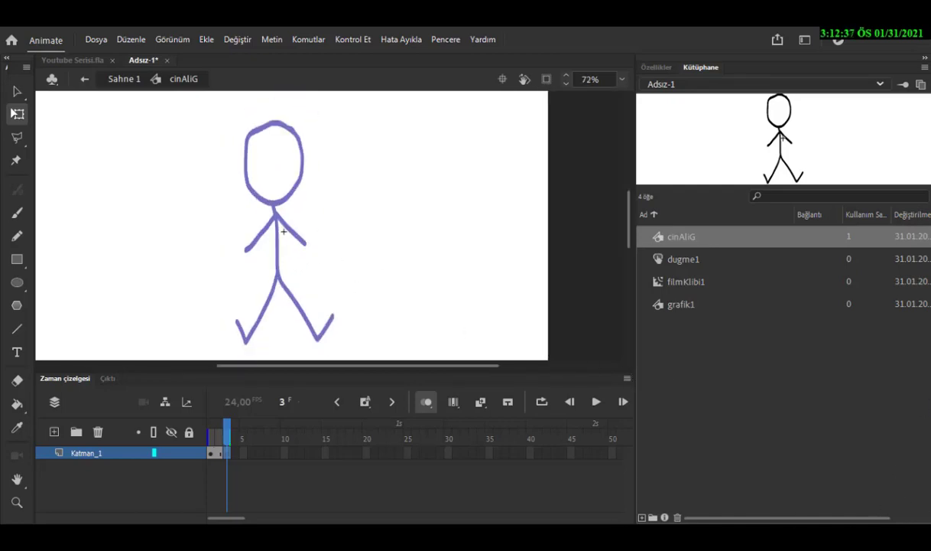
scroll(262, 142, up, 3)
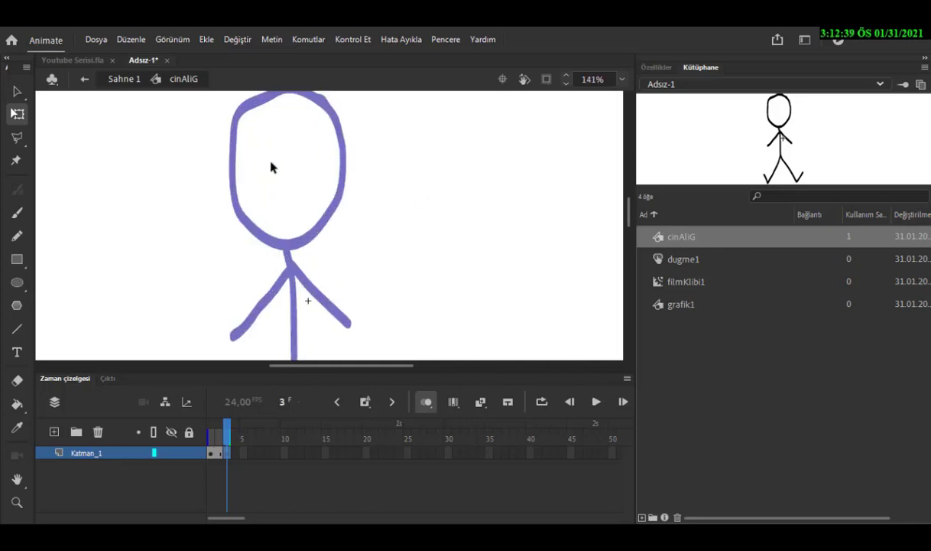
scroll(442, 168, up, 3)
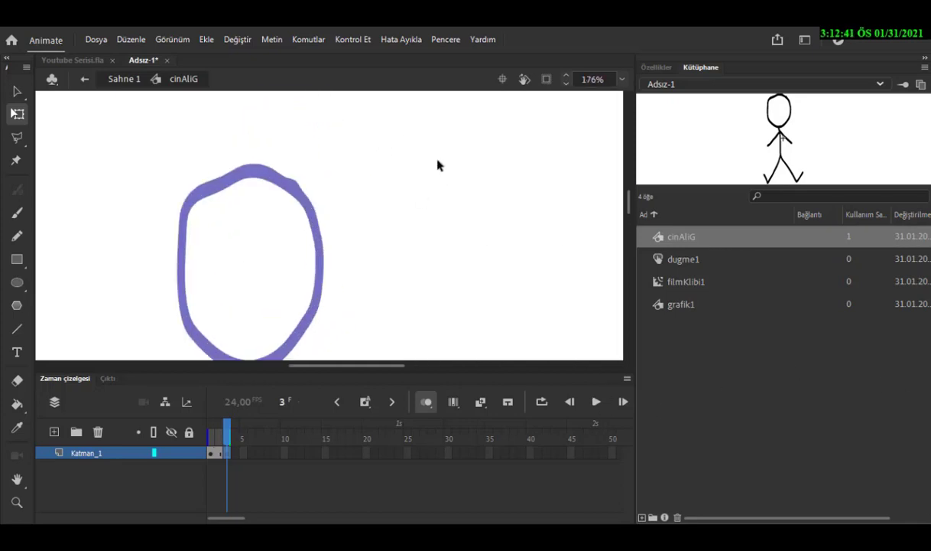
scroll(527, 180, down, 2)
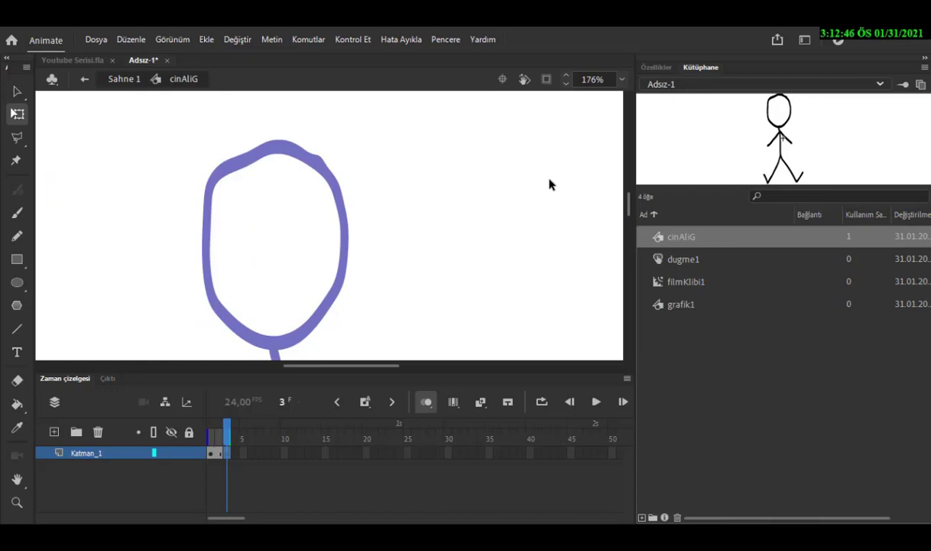
drag(222, 142, 263, 160)
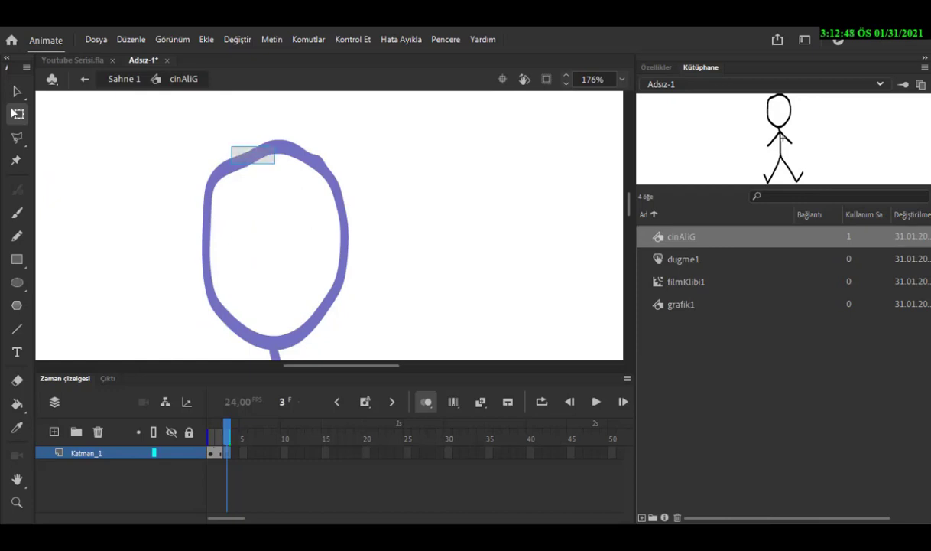
click(18, 213)
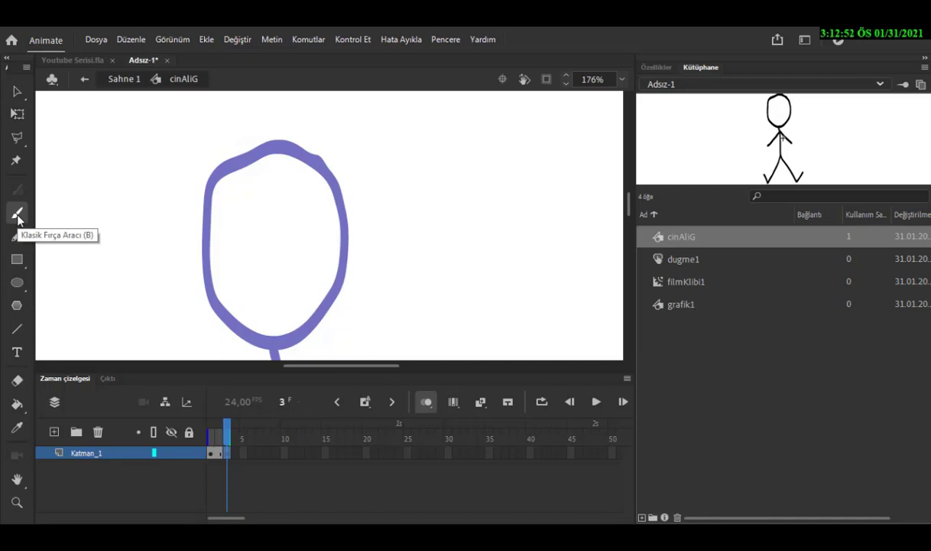
mouse_move(252, 155)
mouse_down()
mouse_move(196, 181)
mouse_move(192, 272)
mouse_move(248, 335)
mouse_move(280, 333)
mouse_move(320, 282)
mouse_move(331, 200)
mouse_move(309, 153)
mouse_move(243, 157)
mouse_up()
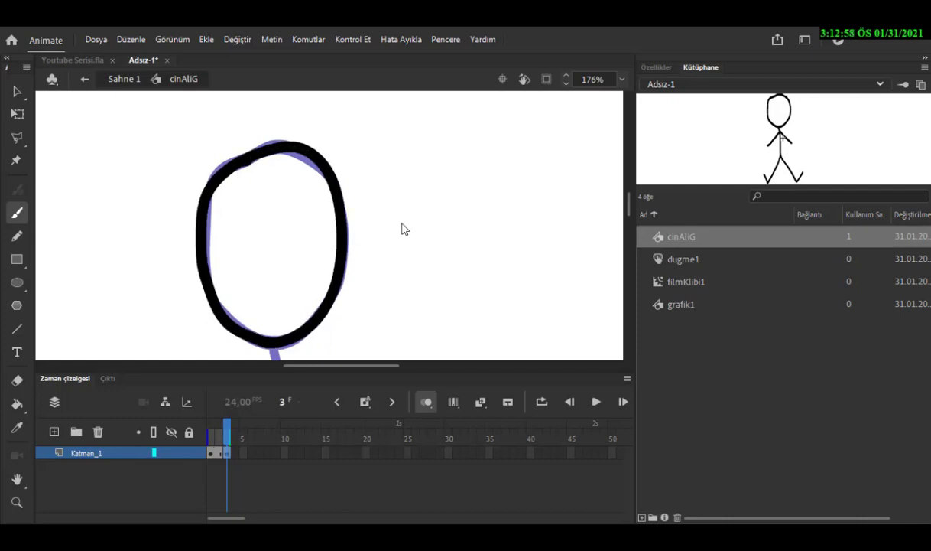
scroll(413, 229, down, 5)
scroll(422, 223, up, 1)
scroll(441, 232, down, 3)
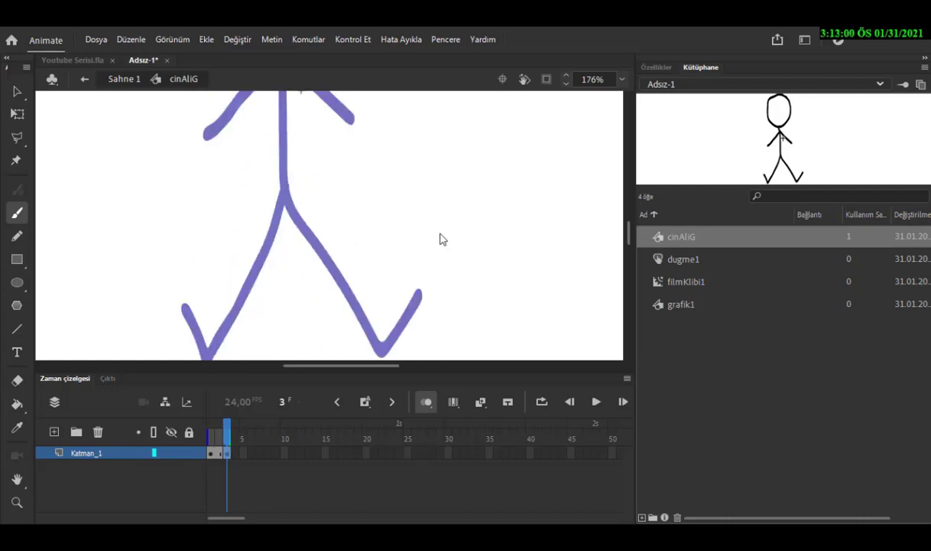
scroll(451, 249, up, 2)
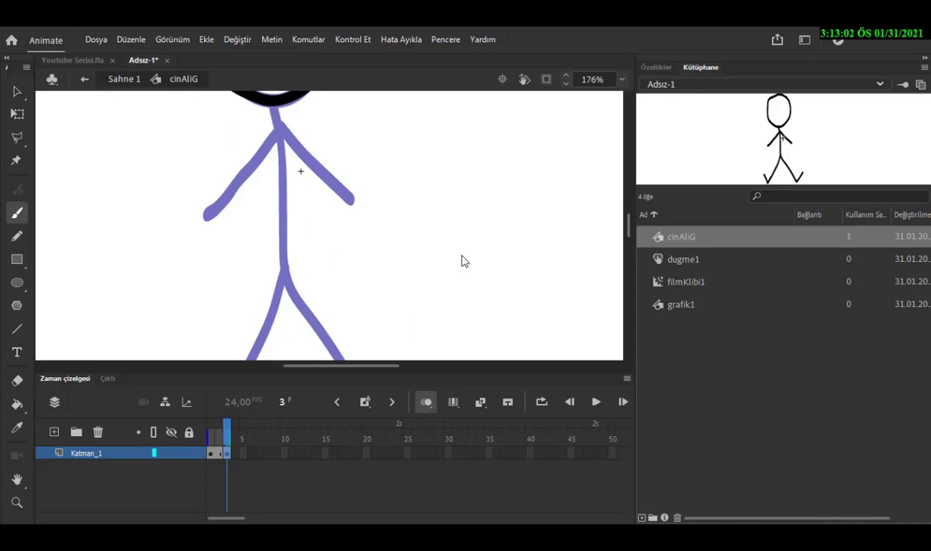
mouse_move(273, 103)
mouse_down()
mouse_move(283, 243)
mouse_move(386, 312)
mouse_move(403, 286)
mouse_up()
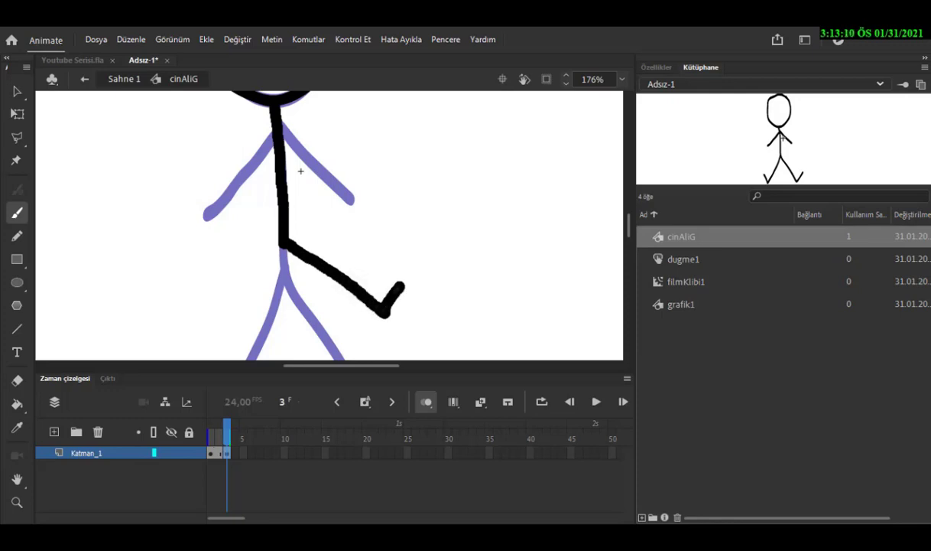
mouse_move(284, 245)
mouse_down()
mouse_move(205, 343)
mouse_move(176, 308)
mouse_up()
scroll(183, 331, down, 3)
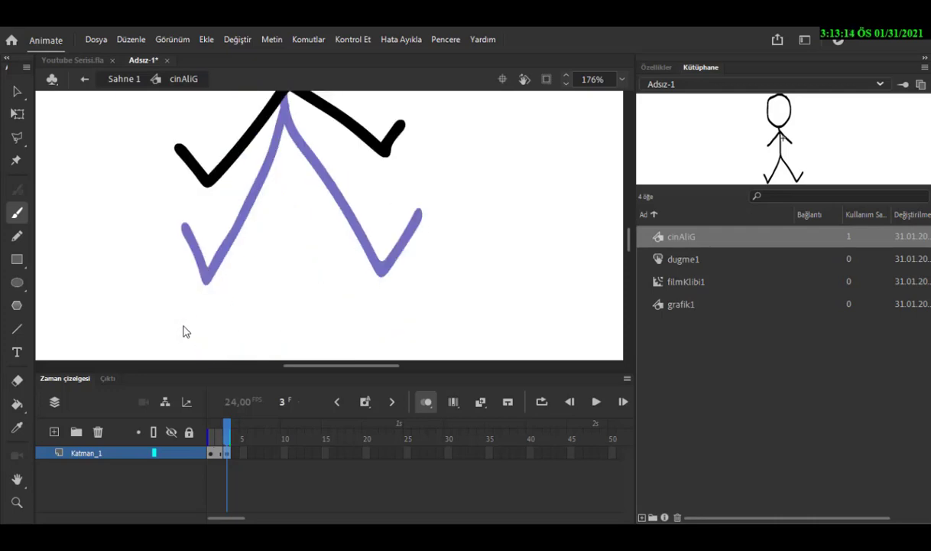
key(ctrl+z)
key(ctrl+z)
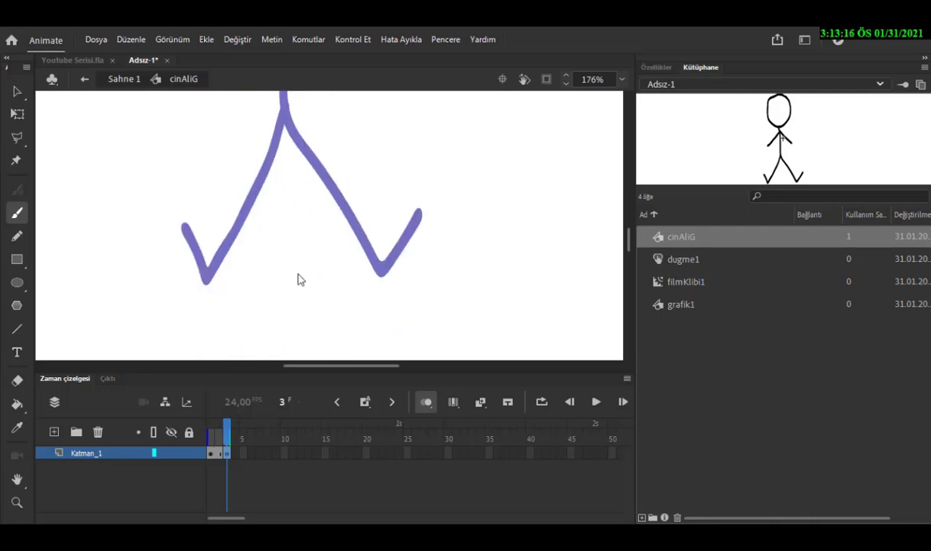
scroll(297, 277, up, 3)
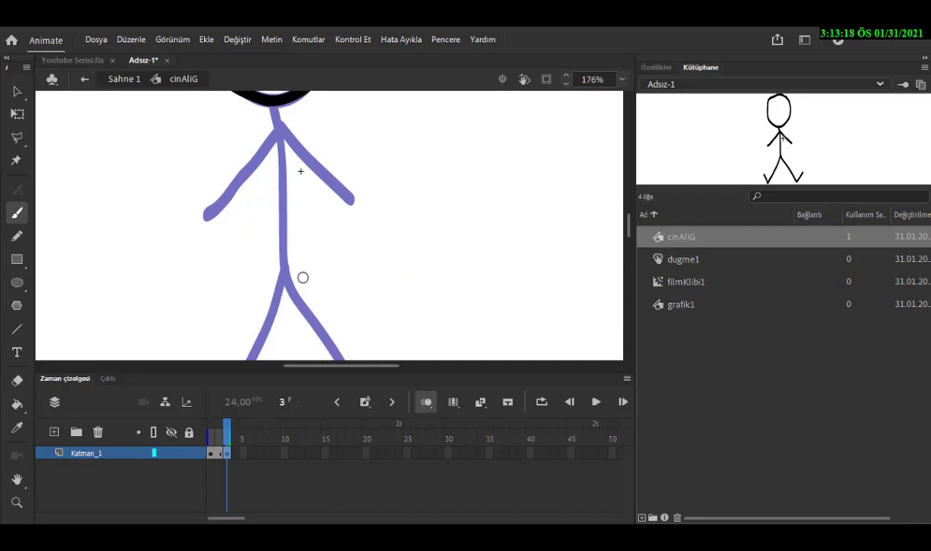
mouse_move(273, 101)
mouse_down()
mouse_move(287, 310)
mouse_move(367, 350)
mouse_up()
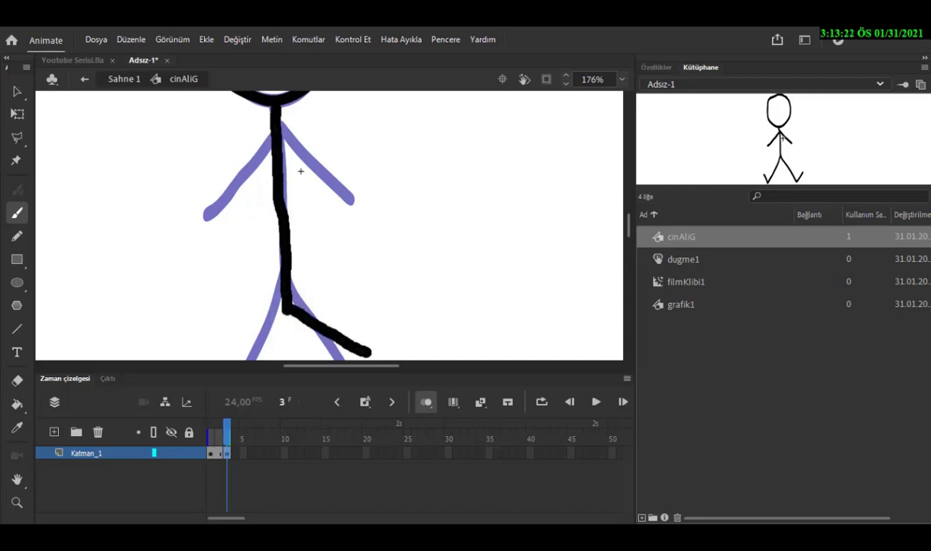
key(ctrl+z)
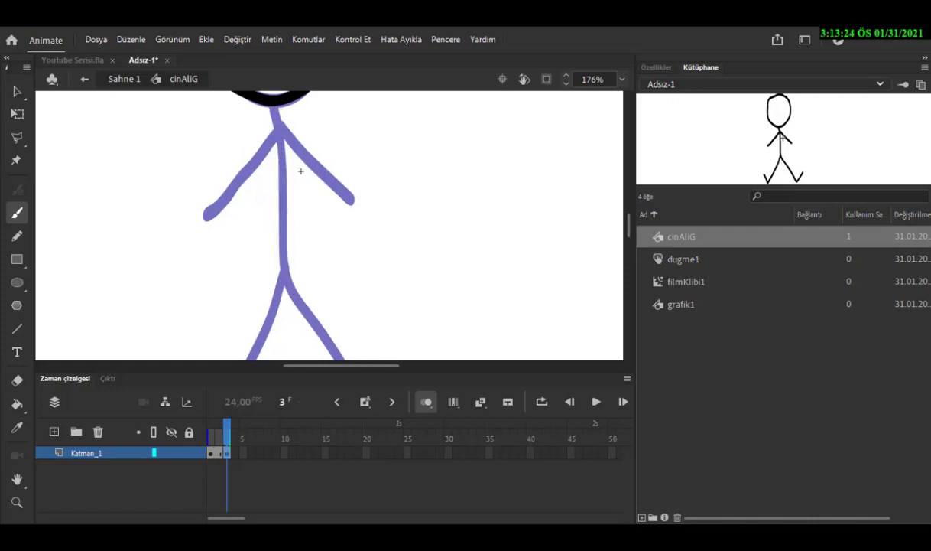
drag(273, 109, 279, 176)
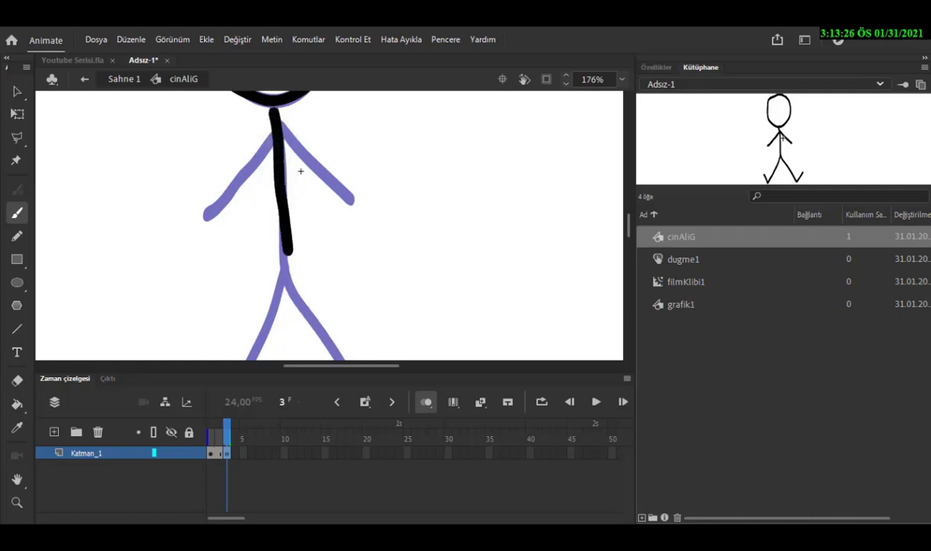
key(ctrl+z)
Step: Paint the torso, two widely spread legs with feet, and two raised arms below the head on frame 3
mouse_move(272, 100)
mouse_down()
mouse_move(288, 283)
mouse_move(343, 292)
mouse_move(386, 313)
mouse_move(429, 295)
mouse_up()
mouse_move(285, 284)
mouse_down()
mouse_move(180, 348)
mouse_move(149, 329)
mouse_up()
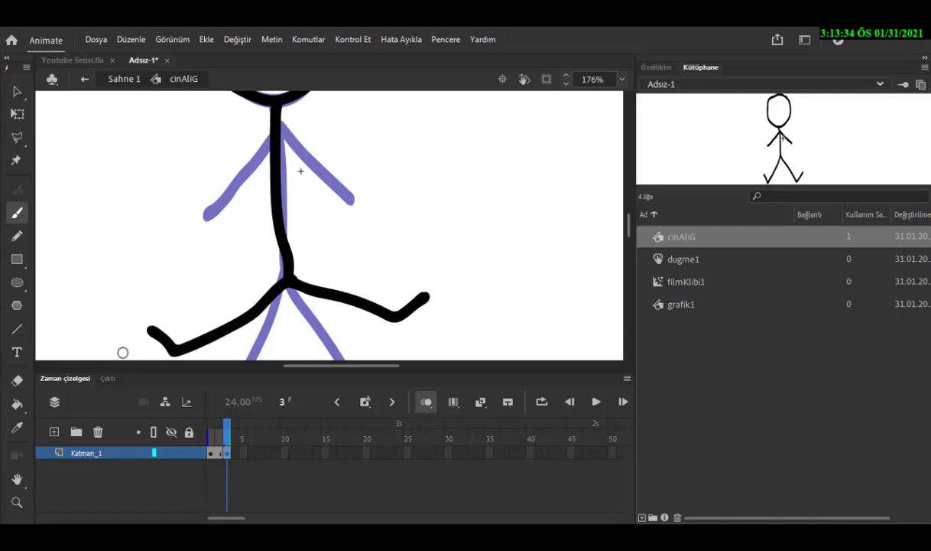
scroll(194, 316, down, 1)
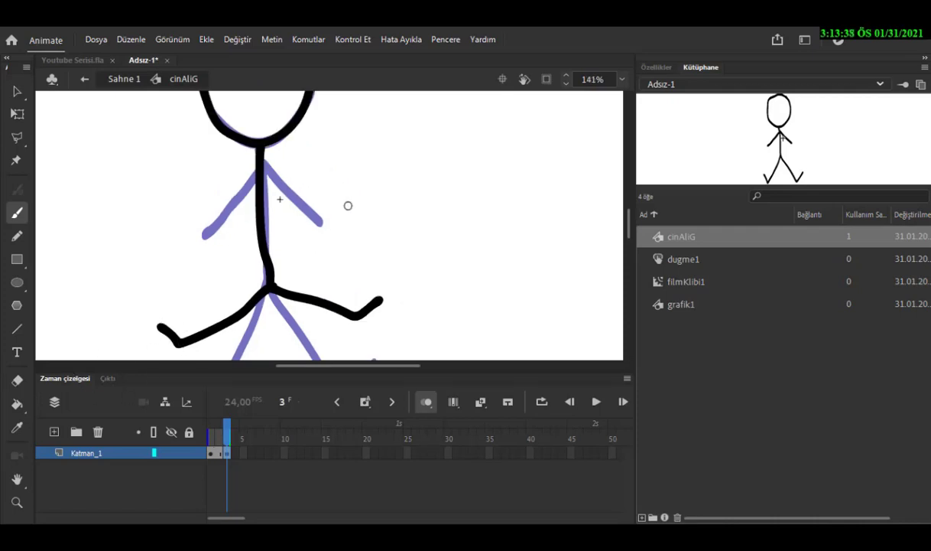
drag(260, 166, 348, 133)
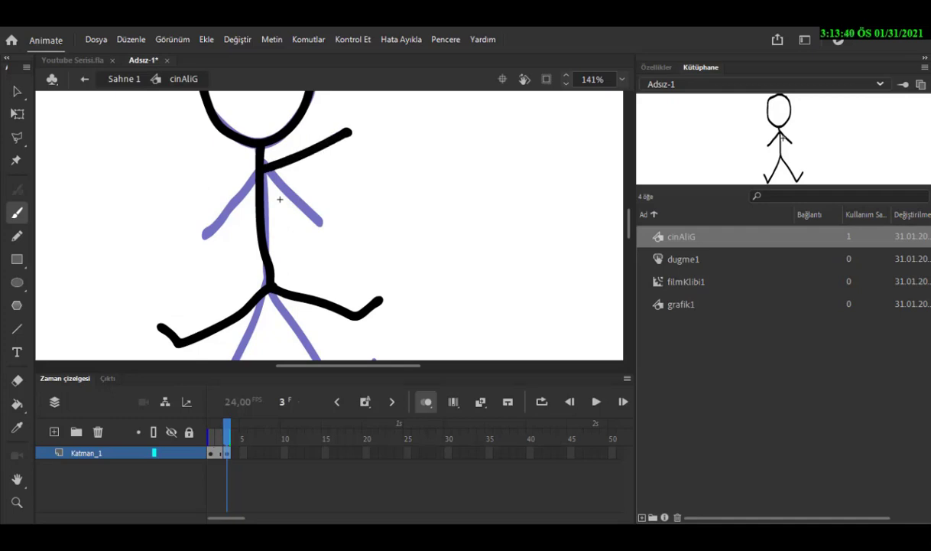
drag(258, 171, 168, 150)
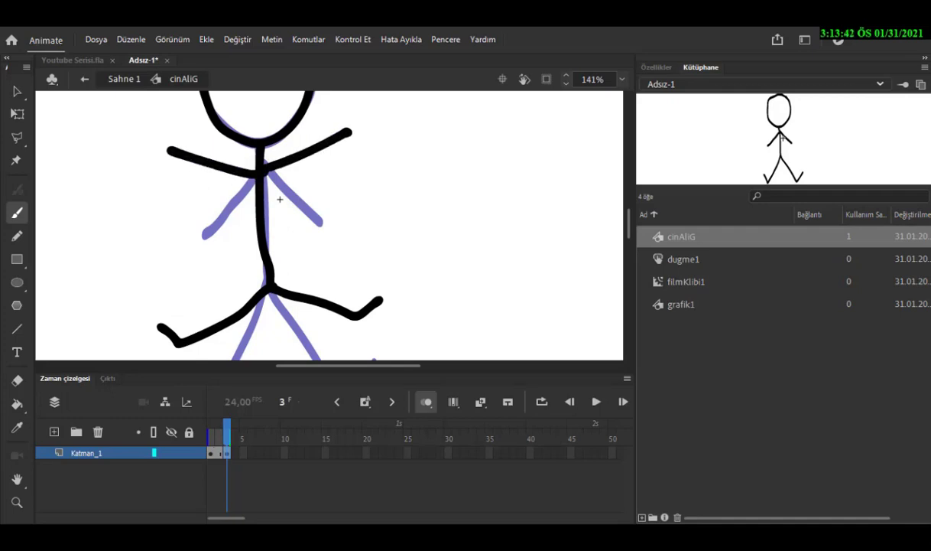
key(ctrl+2)
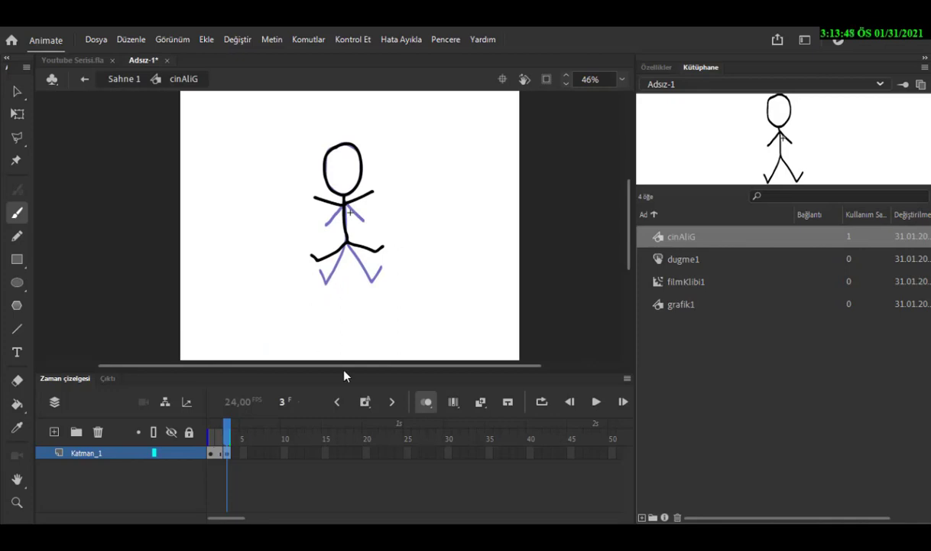
Step: Extend the symbol's timeline to frame 4 and try nudging the figure there sideways
click(237, 453)
key(shift+Left)
key(shift+Left)
key(shift+Left)
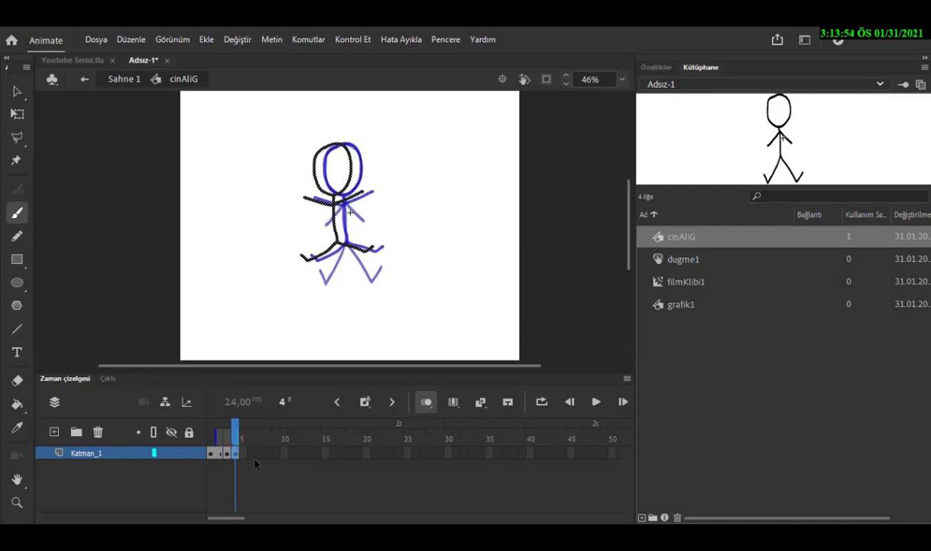
key(shift+Right)
key(shift+Right)
key(shift+Right)
Step: Preview the symbol's frames, return to Sahne 1 and play the main timeline through to frame 35
drag(237, 447, 189, 438)
key(Return)
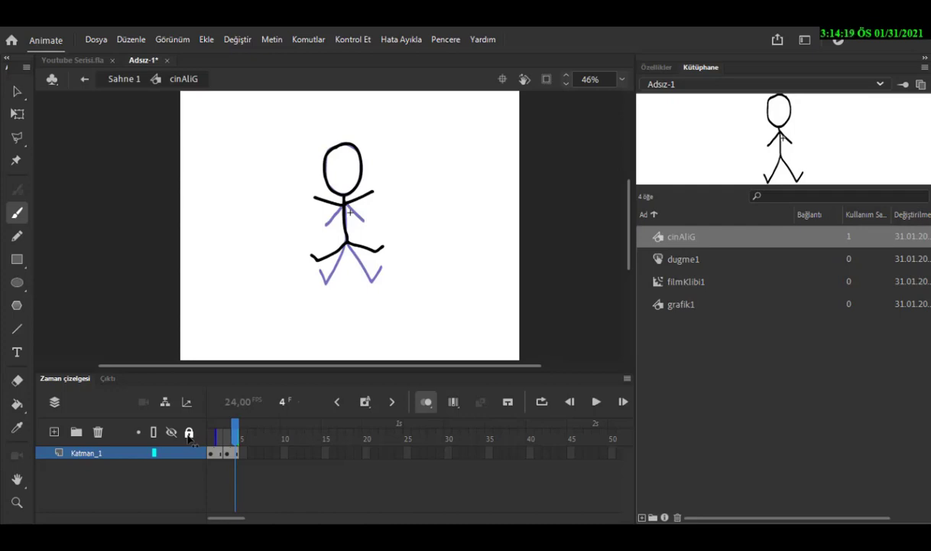
click(119, 78)
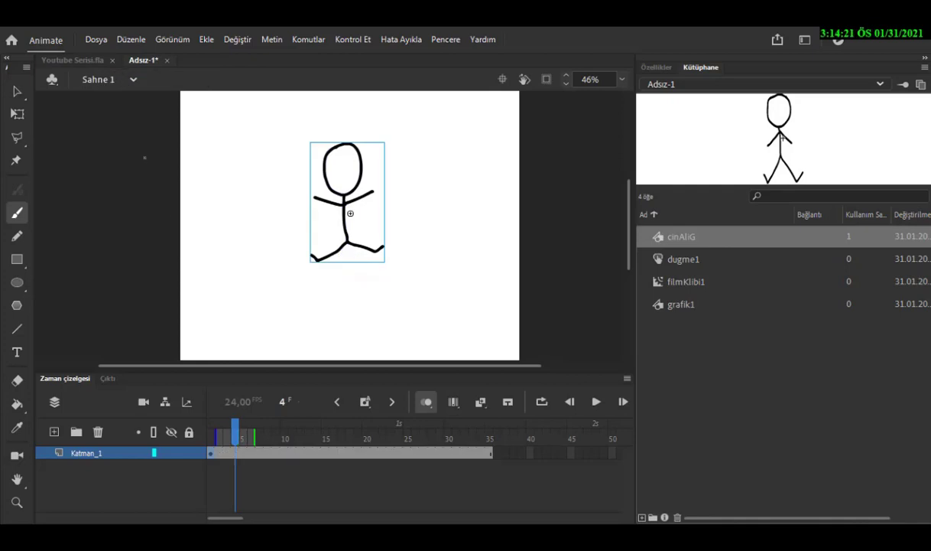
key(Return)
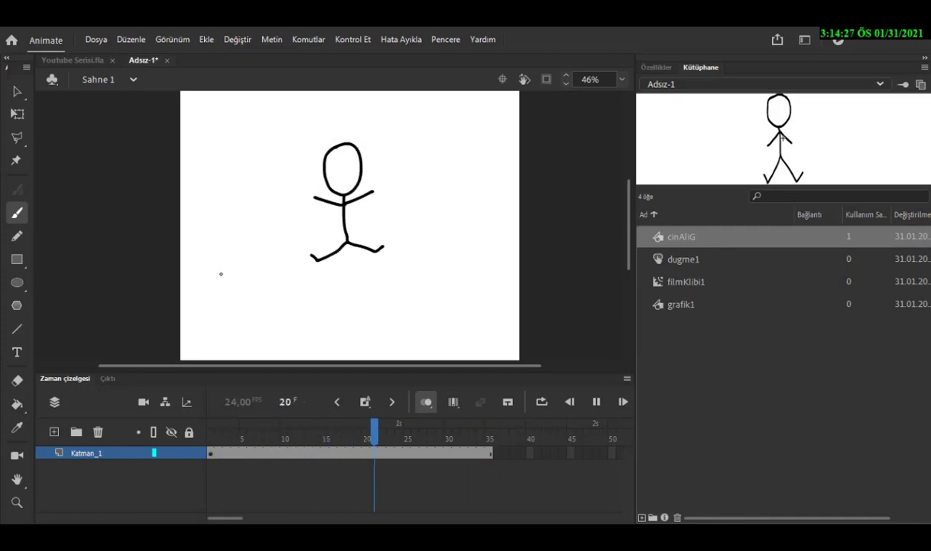
key(Return)
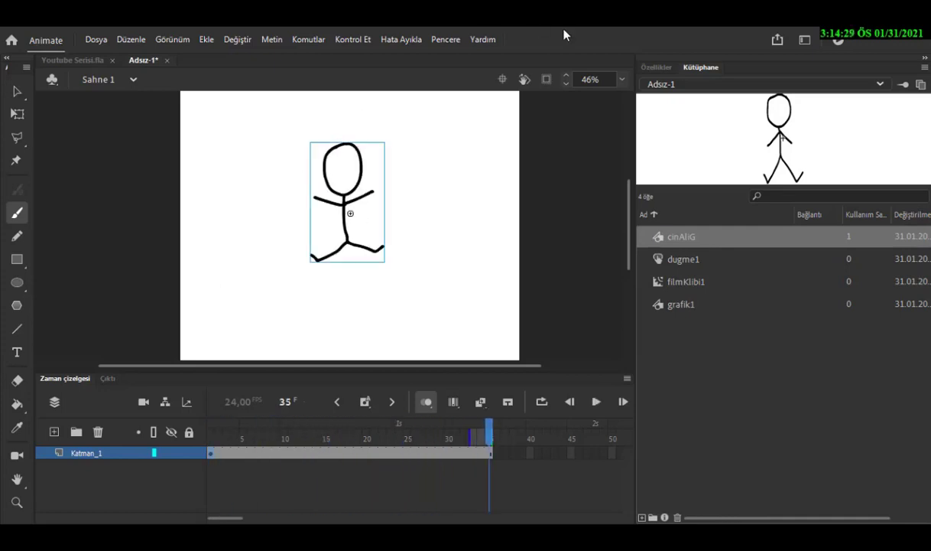
click(657, 68)
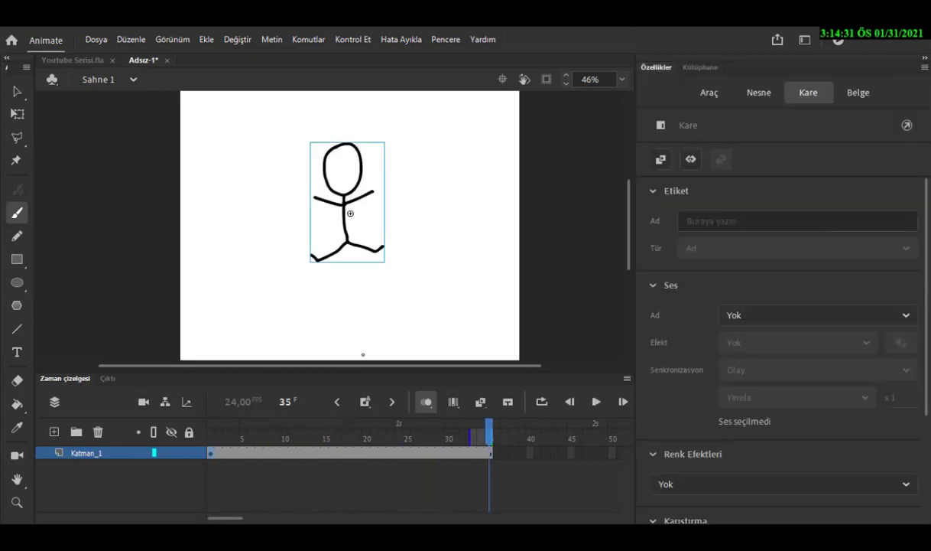
key(Return)
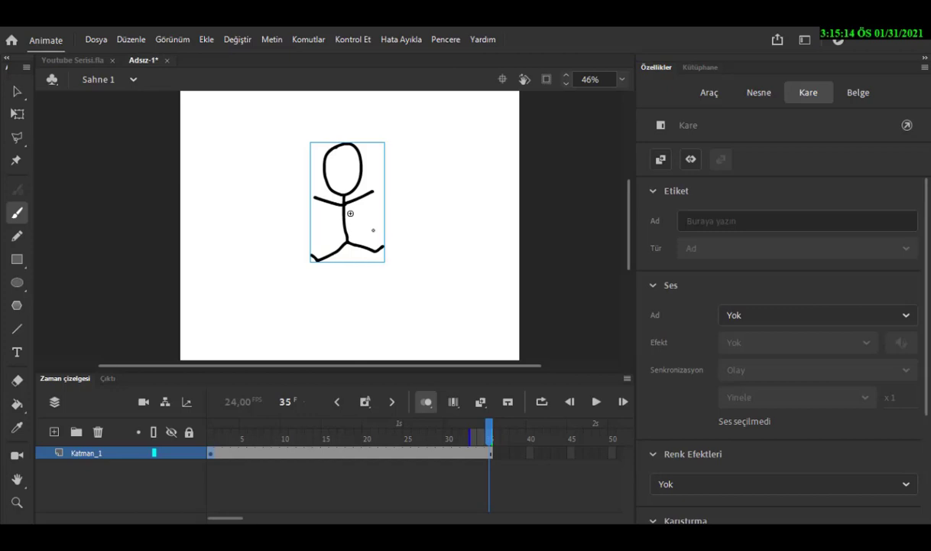
click(374, 230)
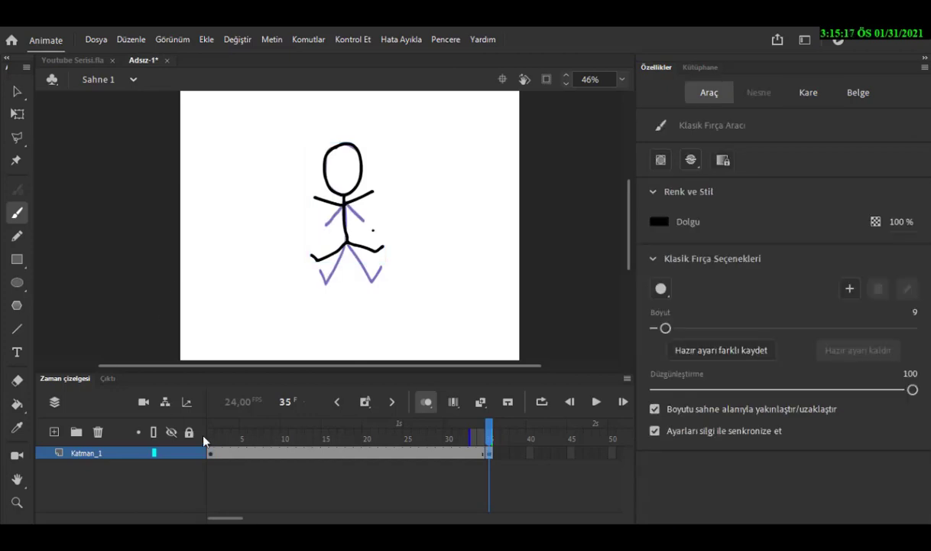
Step: Move the stick figure on frame 1 to the left side of the stage, at about X 160,65 and Y 544,35
click(211, 453)
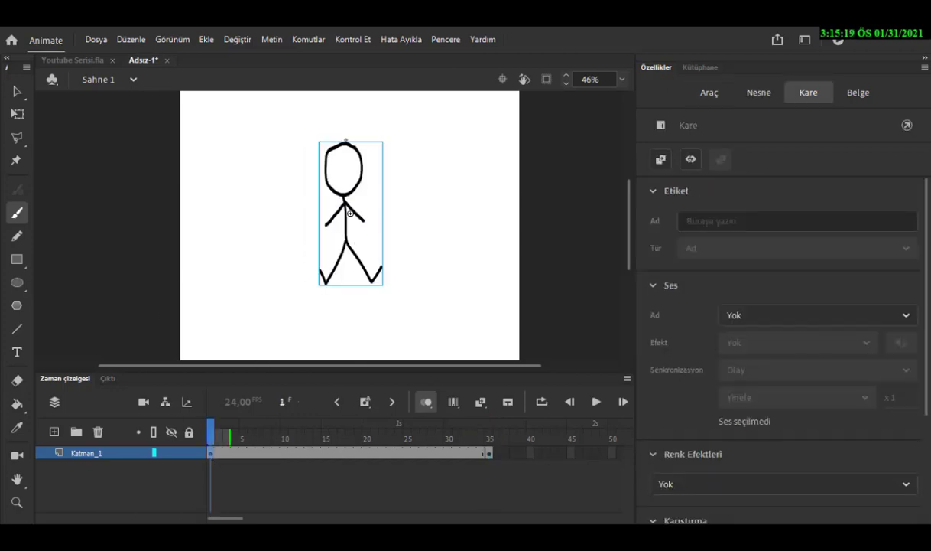
click(17, 91)
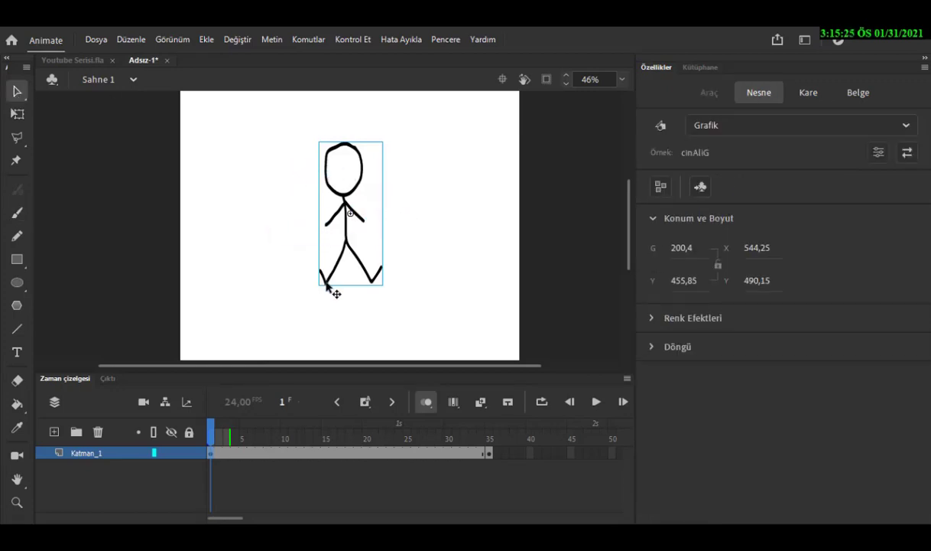
drag(320, 289, 205, 302)
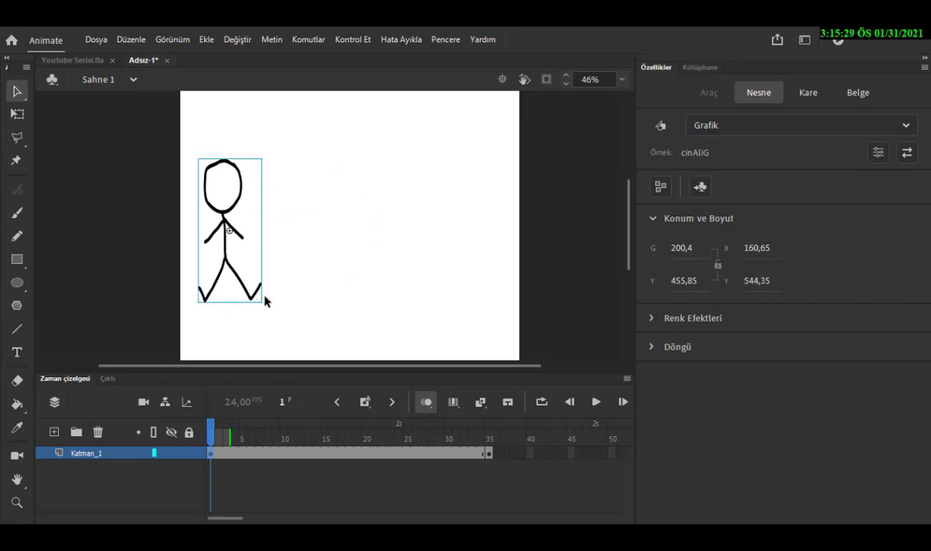
Step: Remove frame 35 with its stray brush dot and insert a fresh keyframe there
click(491, 454)
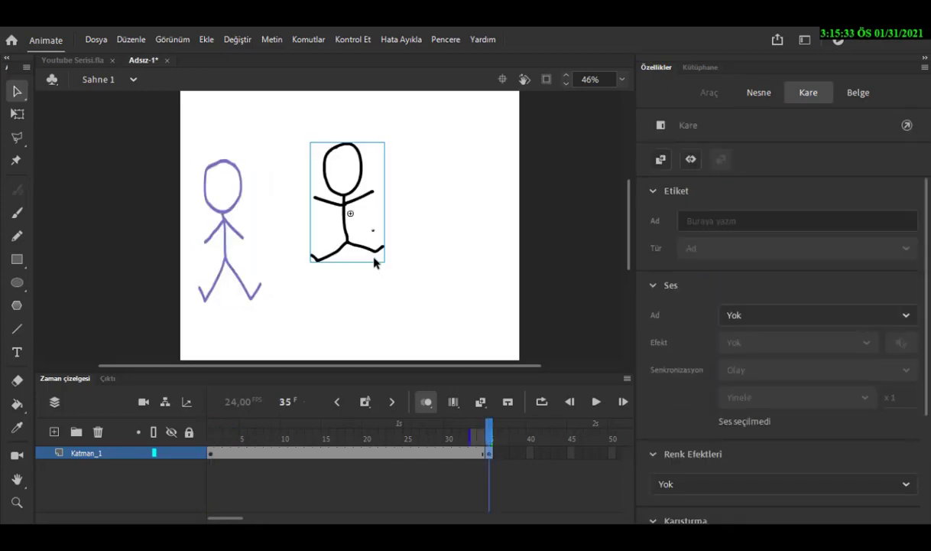
drag(374, 262, 390, 276)
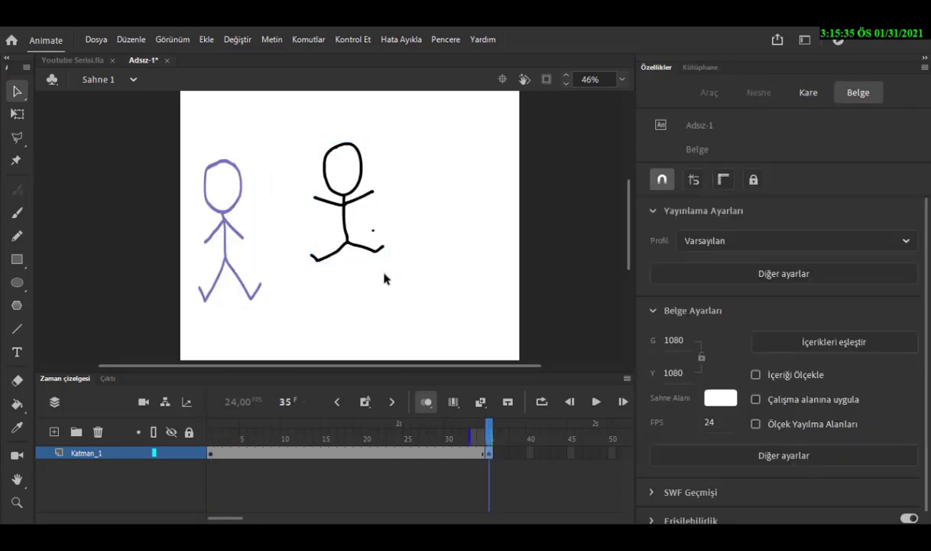
click(490, 455)
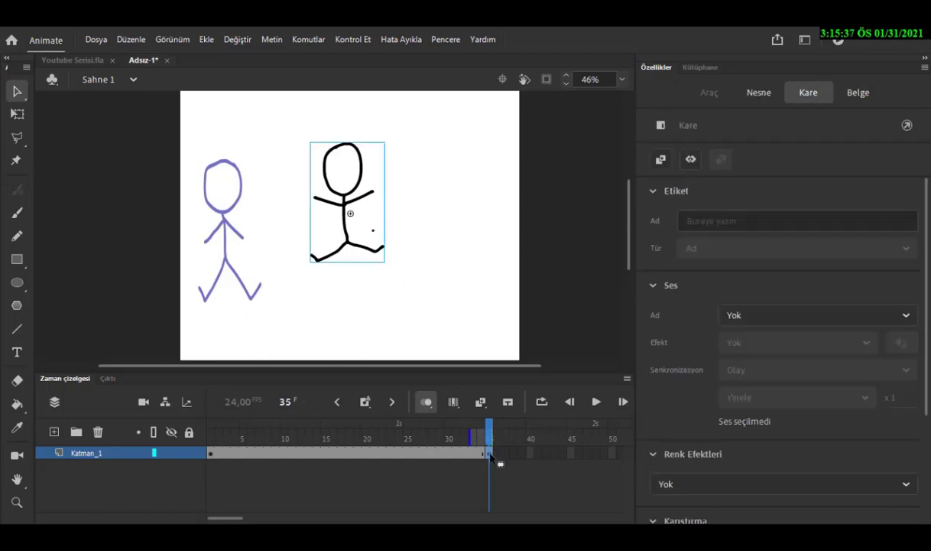
right_click(490, 455)
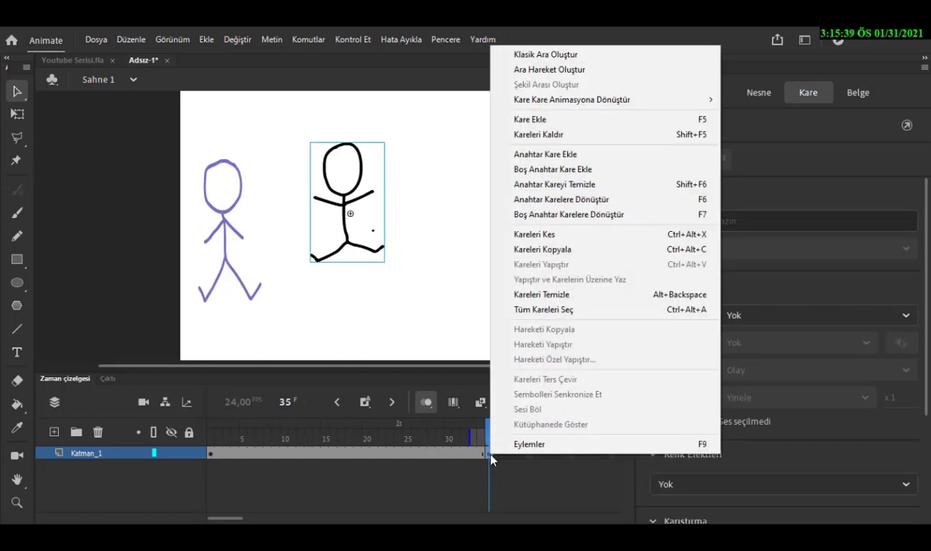
click(564, 138)
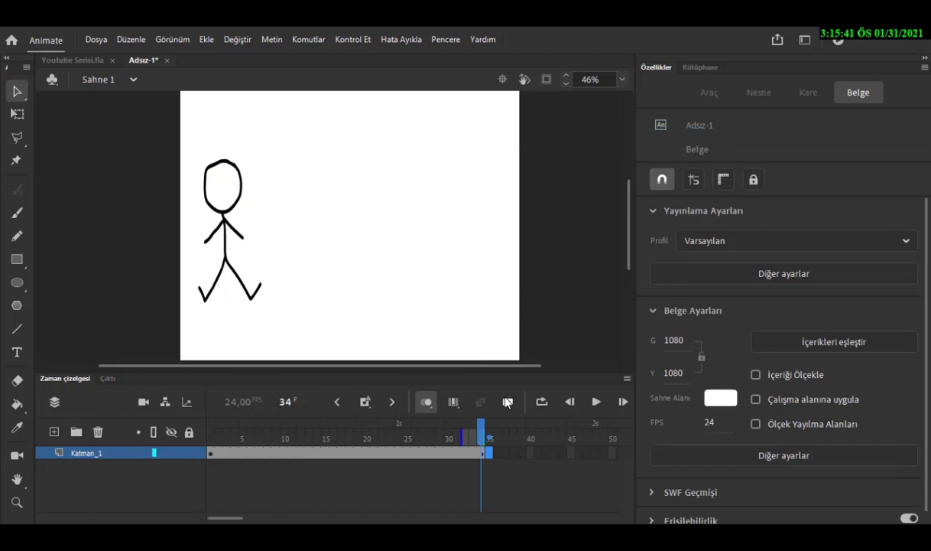
right_click(490, 458)
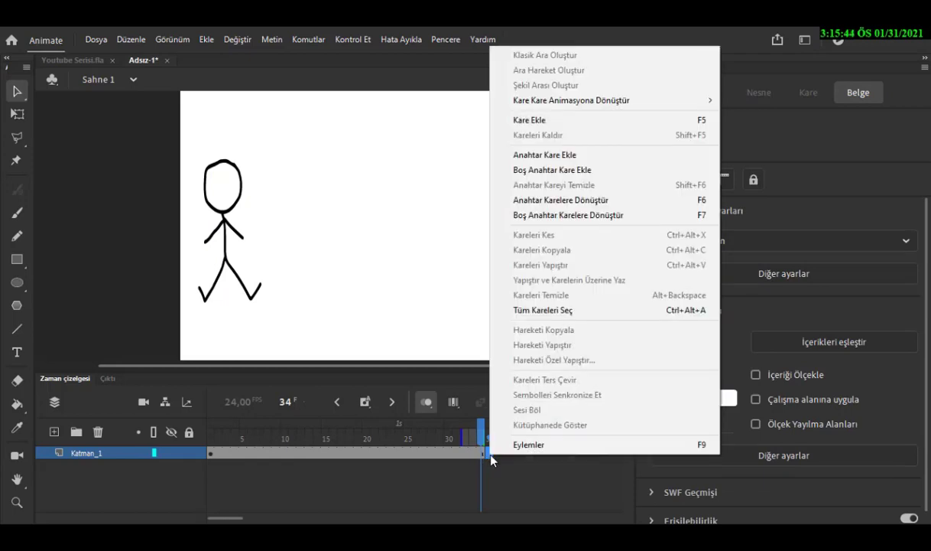
click(551, 155)
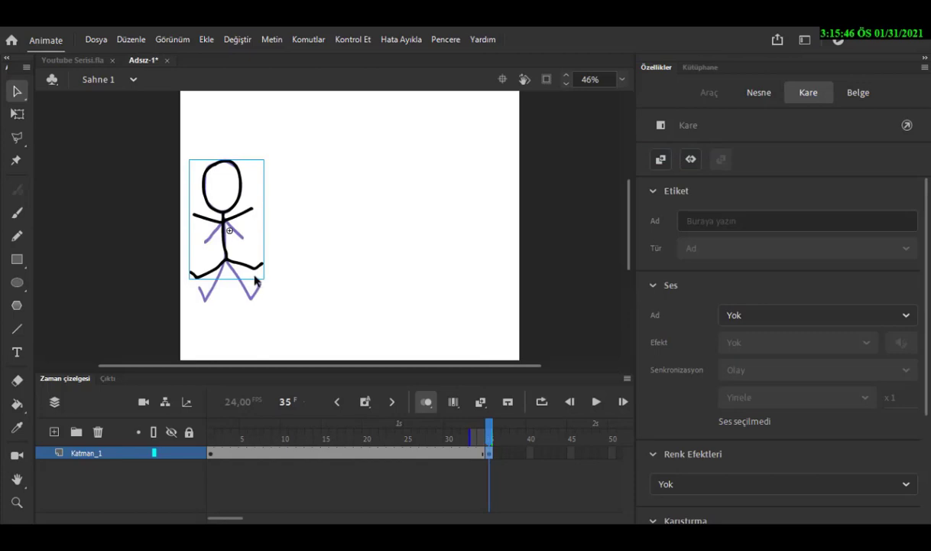
Step: Try moving the stick figure on frame 35 horizontally across the stage to about X 672,15
click(301, 278)
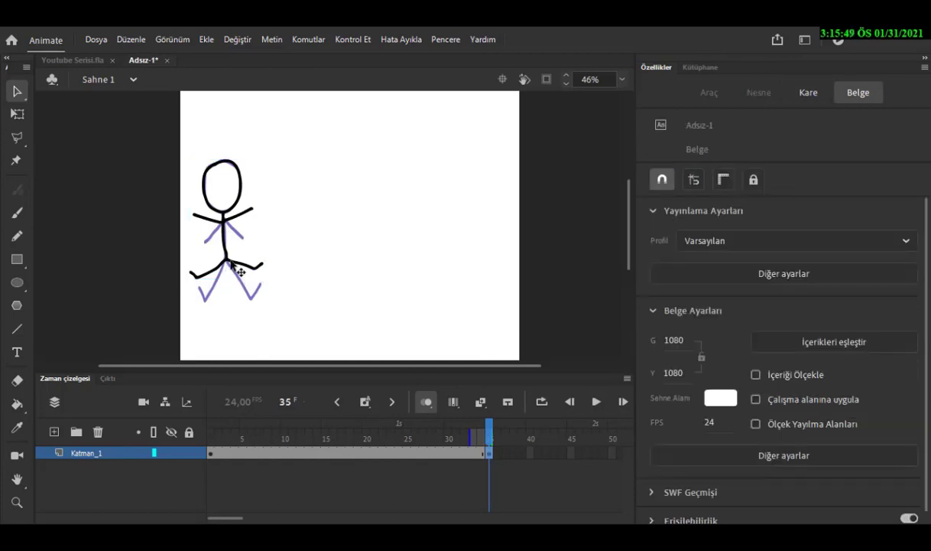
drag(250, 276, 402, 276)
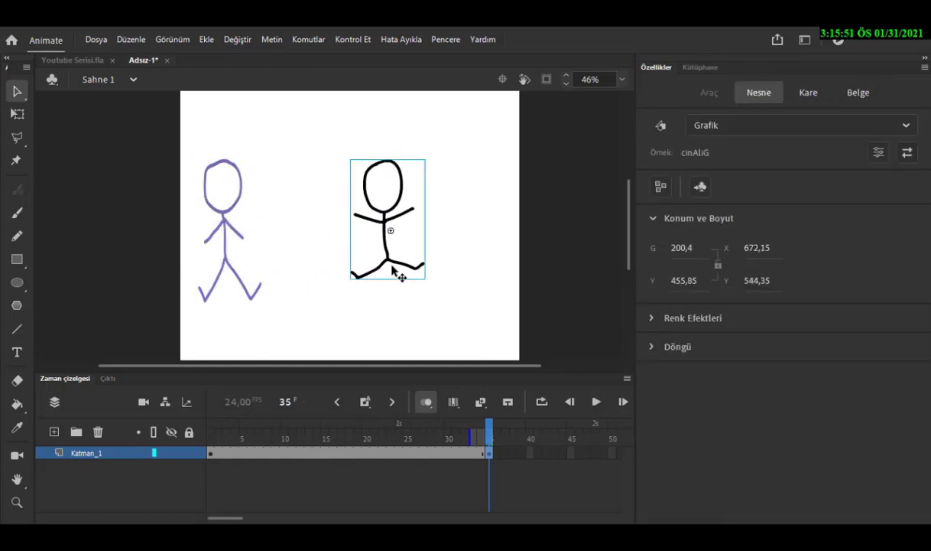
key(ctrl+z)
Step: Duplicate the frame 1 figure in place onto frame 35 and move the copy across the stage to about X 906,2
click(211, 453)
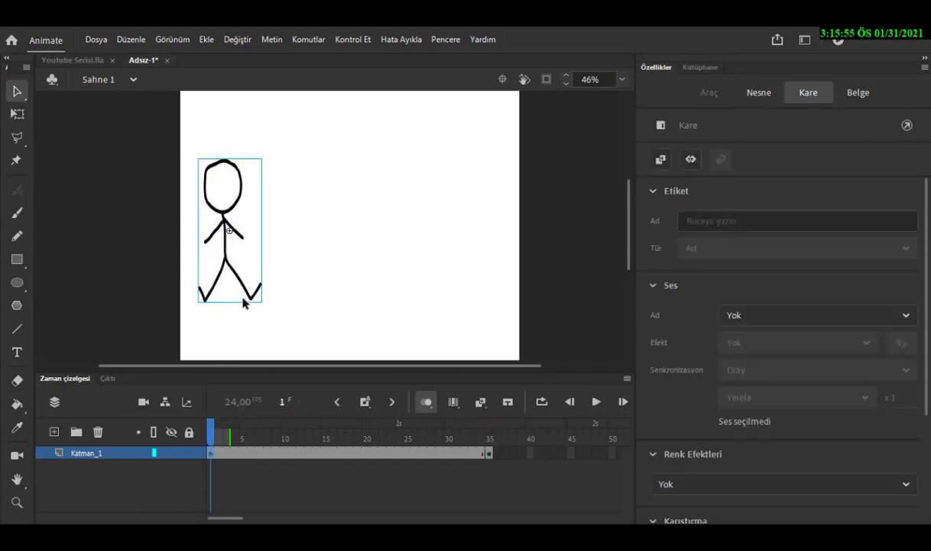
click(258, 298)
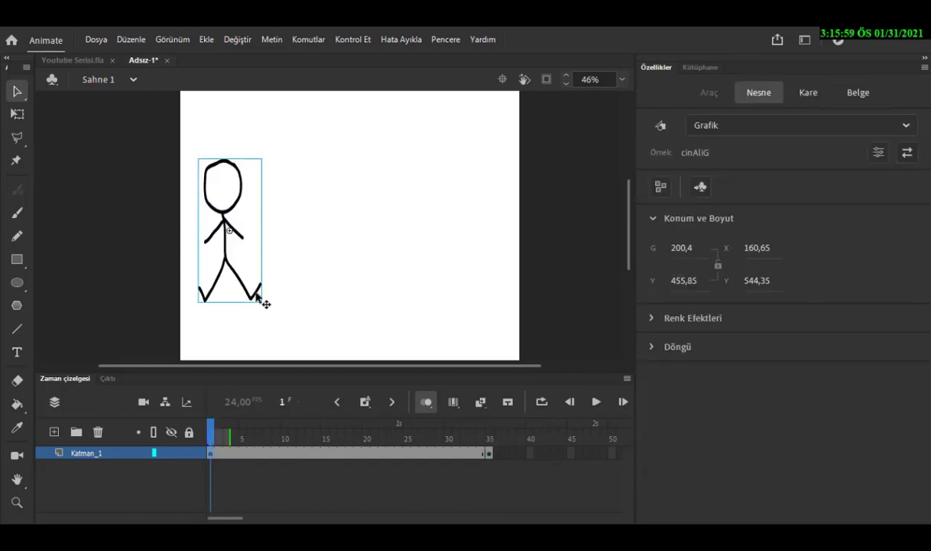
click(489, 453)
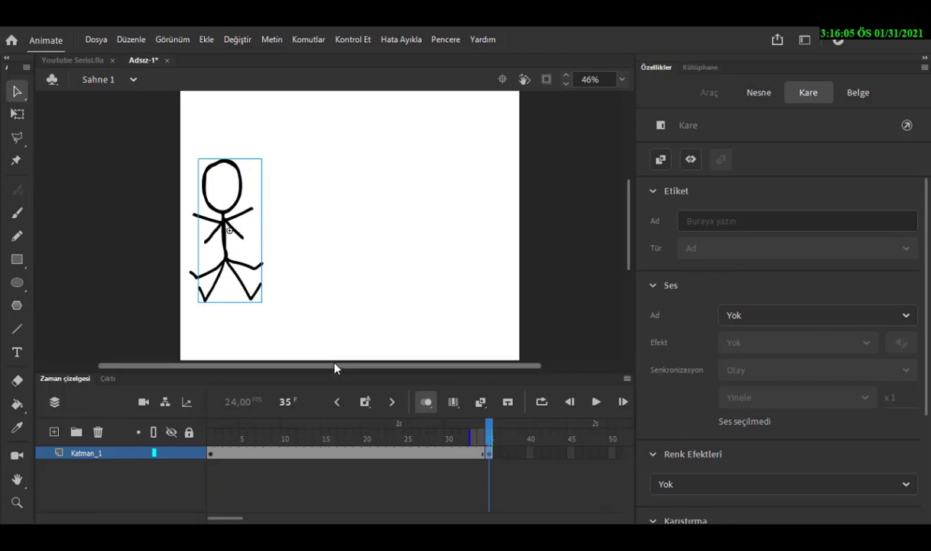
drag(247, 298, 483, 299)
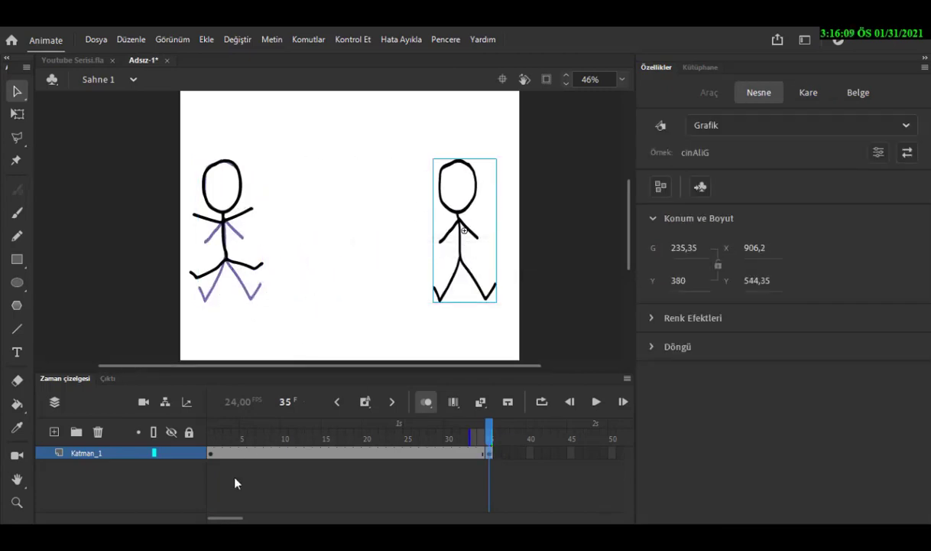
Step: Try to create a classic tween at frame 11, within the span between the two keyframes
click(212, 454)
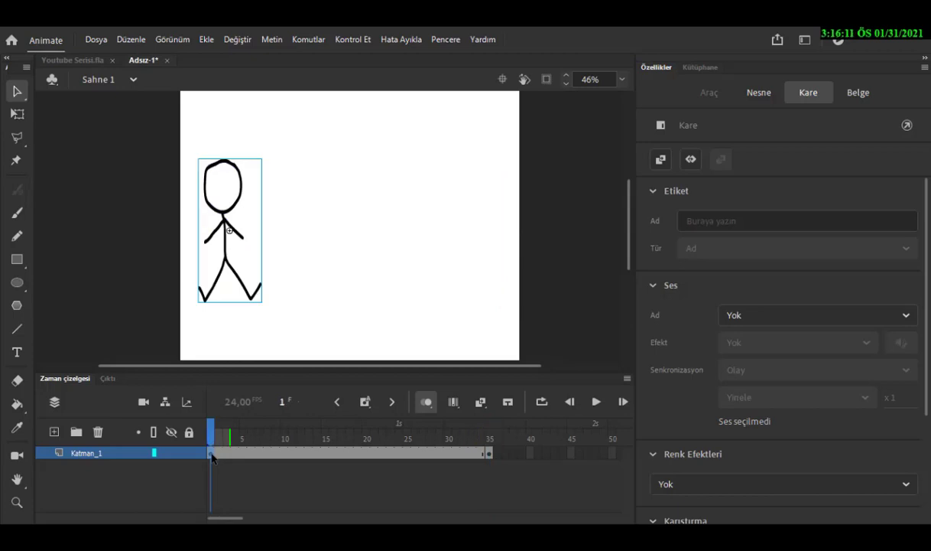
right_click(291, 454)
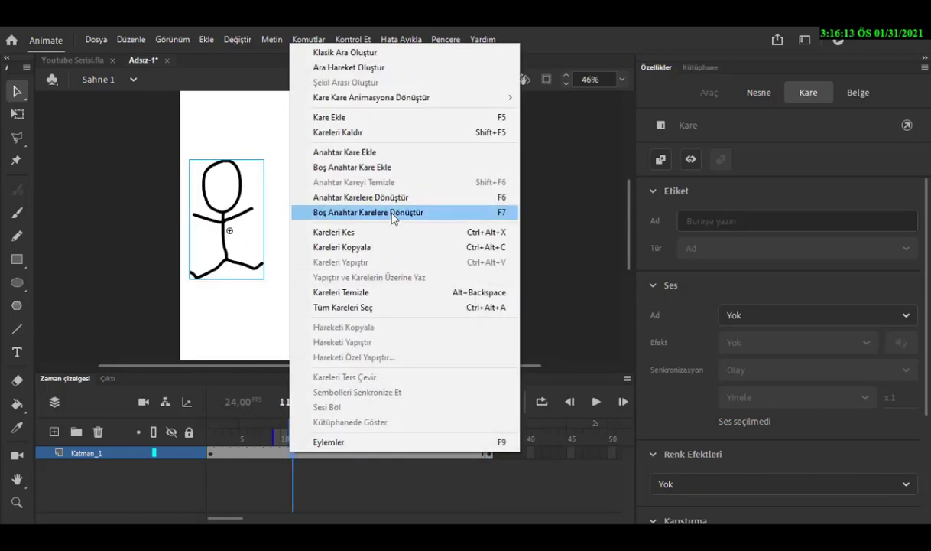
click(358, 57)
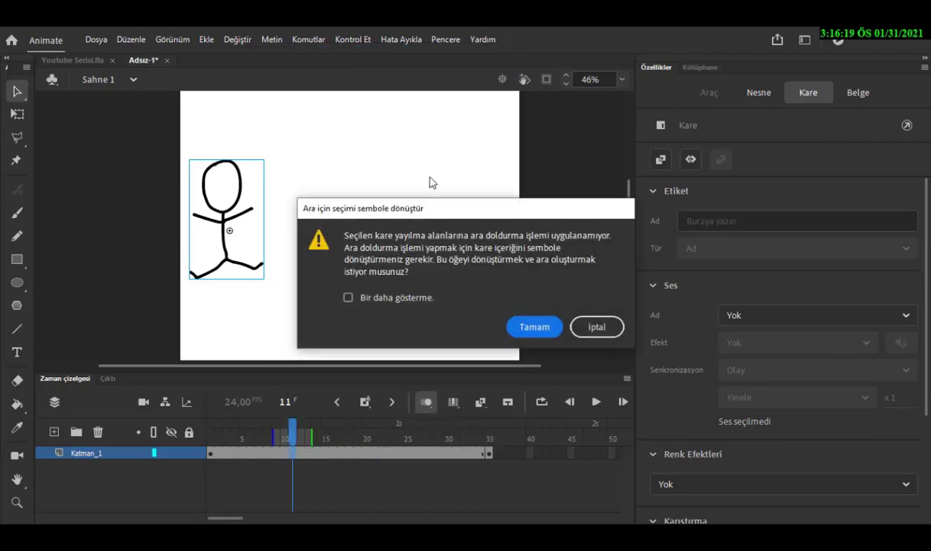
click(595, 327)
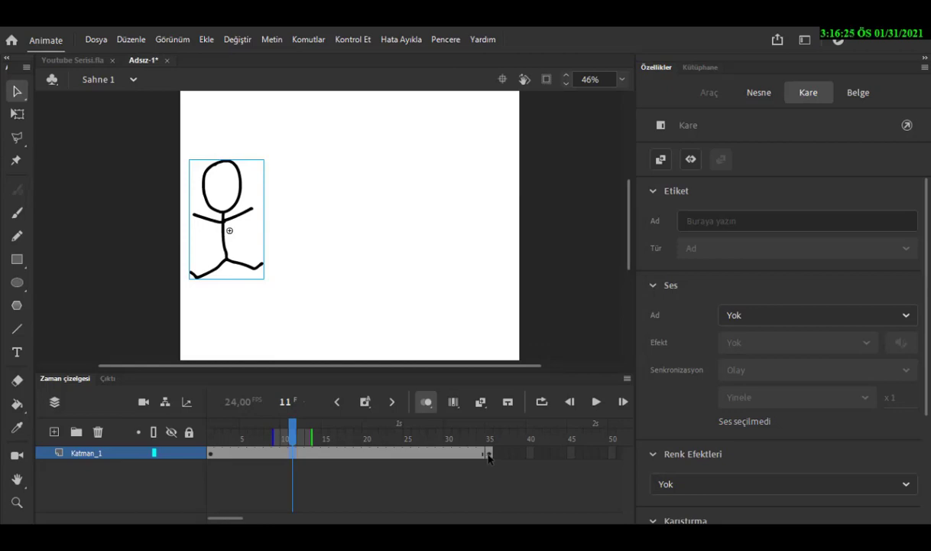
Step: Delete both stick figures from the keyframe at frame 35
key(End)
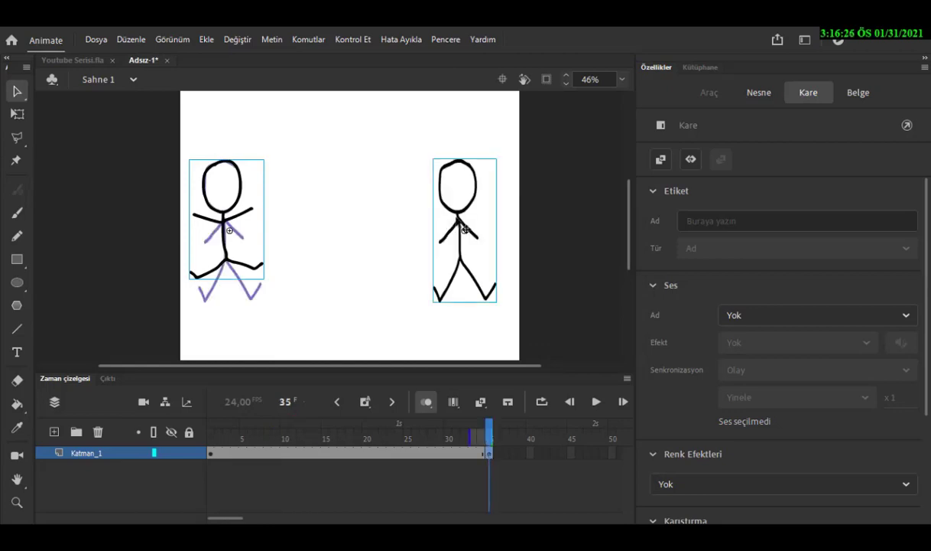
click(212, 453)
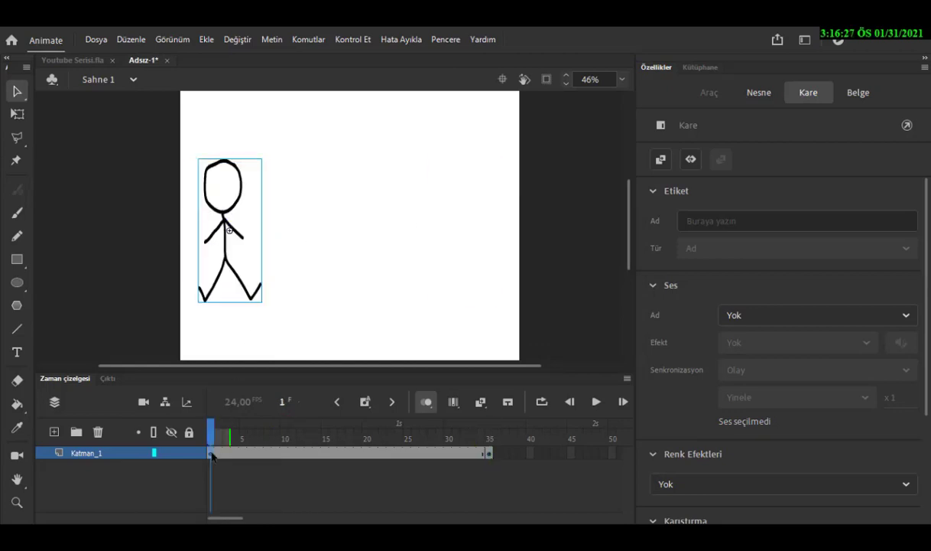
click(488, 454)
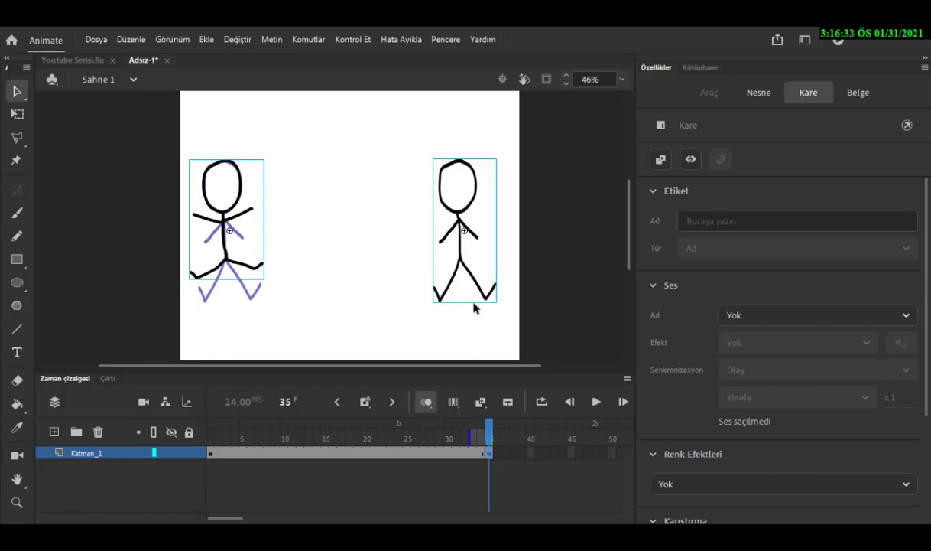
key(ctrl+a)
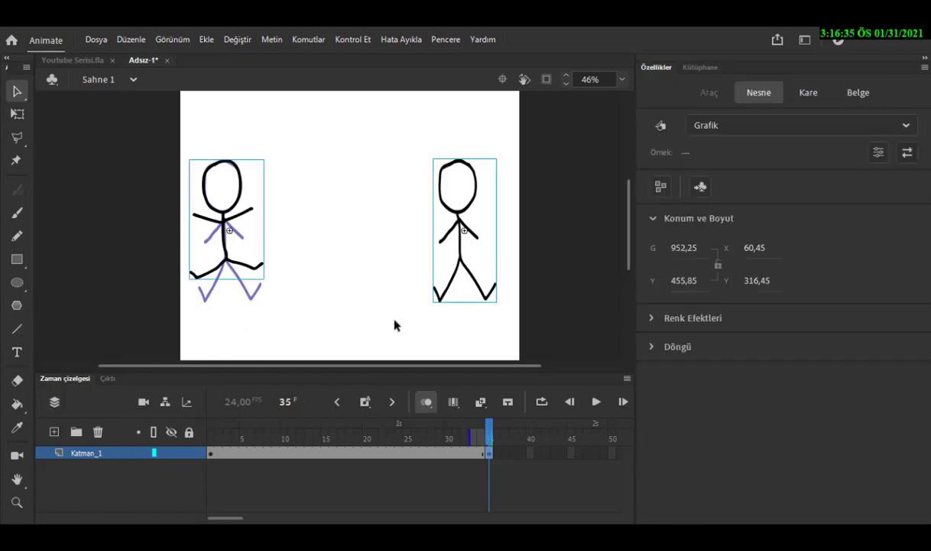
key(Delete)
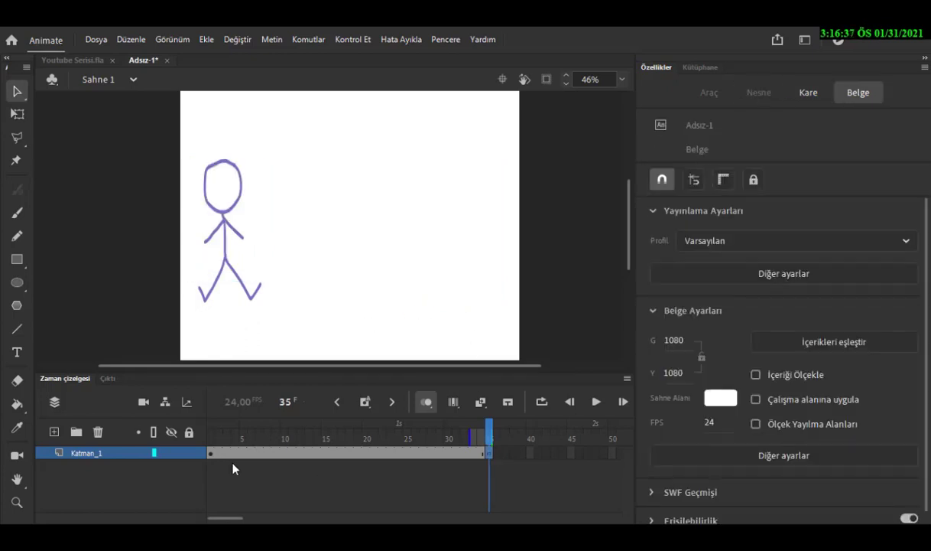
Step: Place a new cinAliG instance from the library on frame 35, in the right part of the stage
click(211, 454)
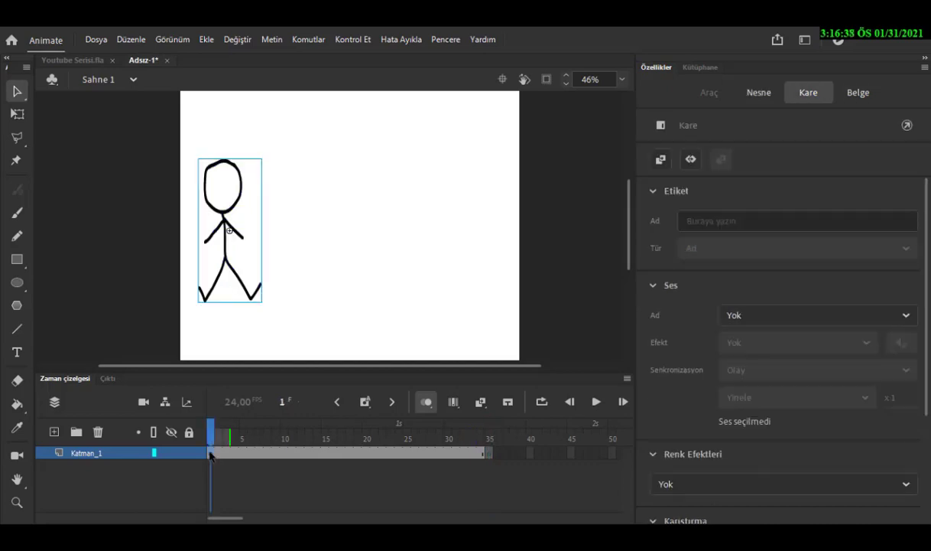
right_click(253, 300)
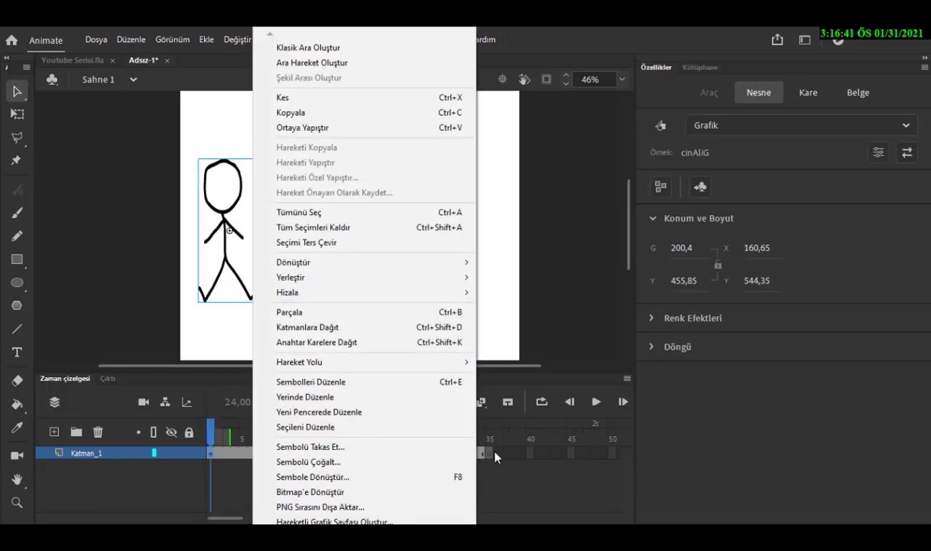
click(492, 453)
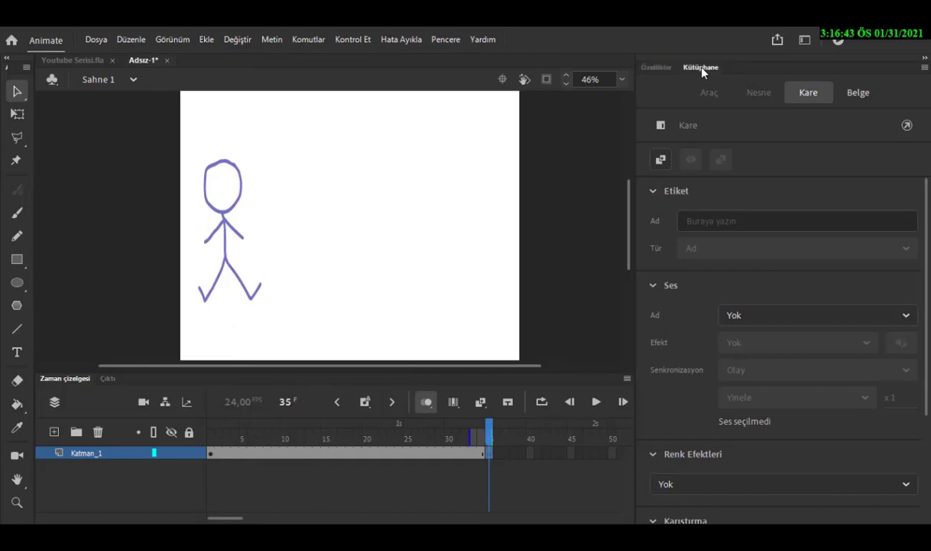
click(701, 66)
drag(689, 237, 450, 264)
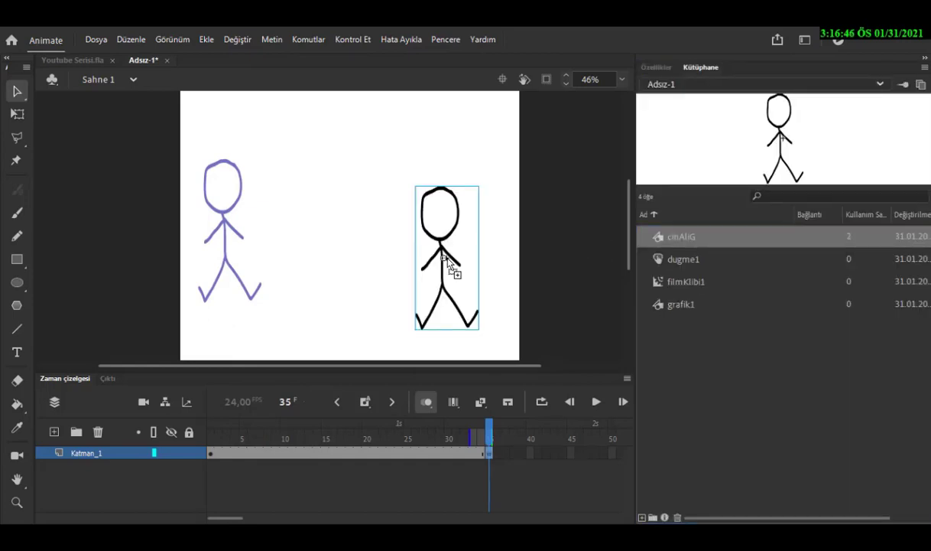
Step: Nudge the new frame 35 figure up to the frame 1 figure's height and further right, near the stage edge
click(467, 315)
click(466, 316)
key(shift+Up)
key(shift+Up)
key(shift+Up)
key(shift+Up)
key(shift+Up)
key(shift+Up)
key(shift+Up)
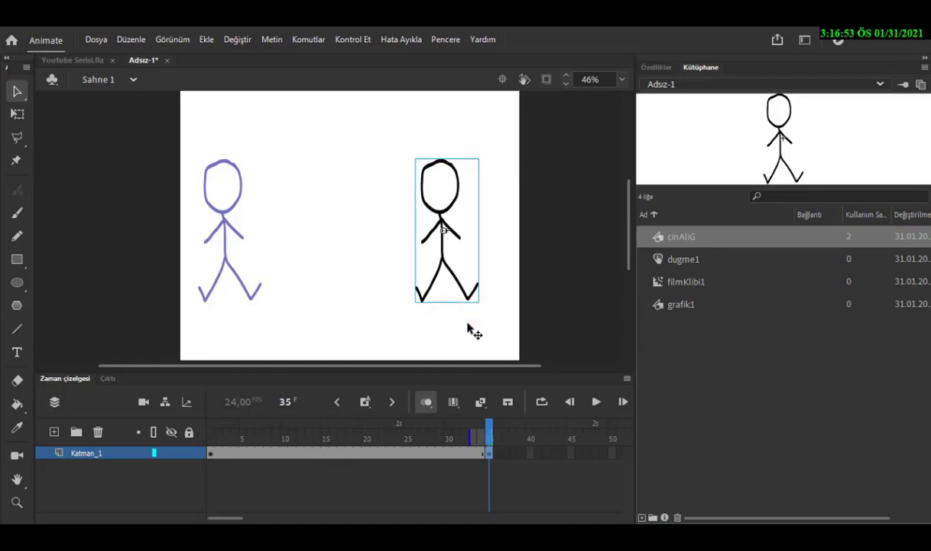
key(shift+Right)
key(shift+Right)
key(shift+Right)
key(shift+Right)
key(shift+Right)
key(shift+Right)
key(shift+Right)
key(shift+Right)
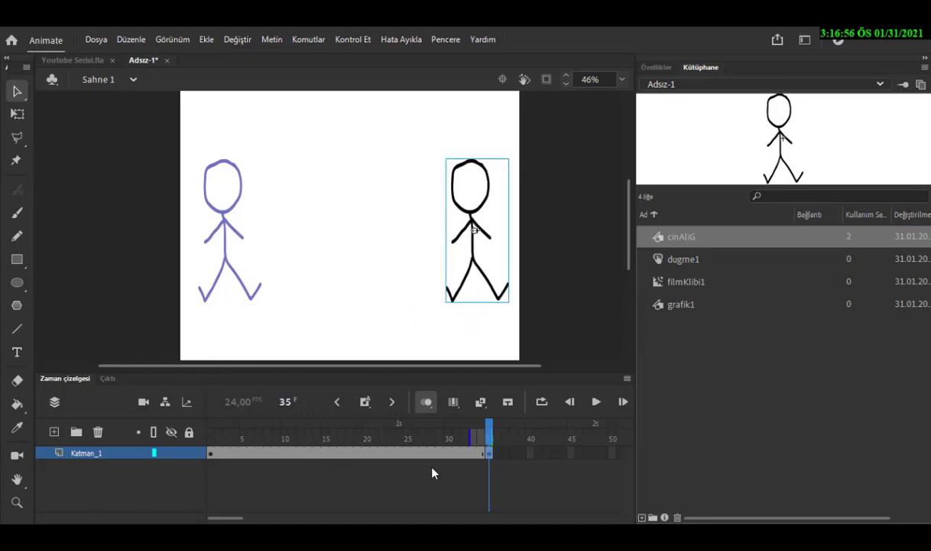
Step: Create a classic tween (Klasik Ara) on the span between the keyframes at frames 1 and 35
right_click(392, 453)
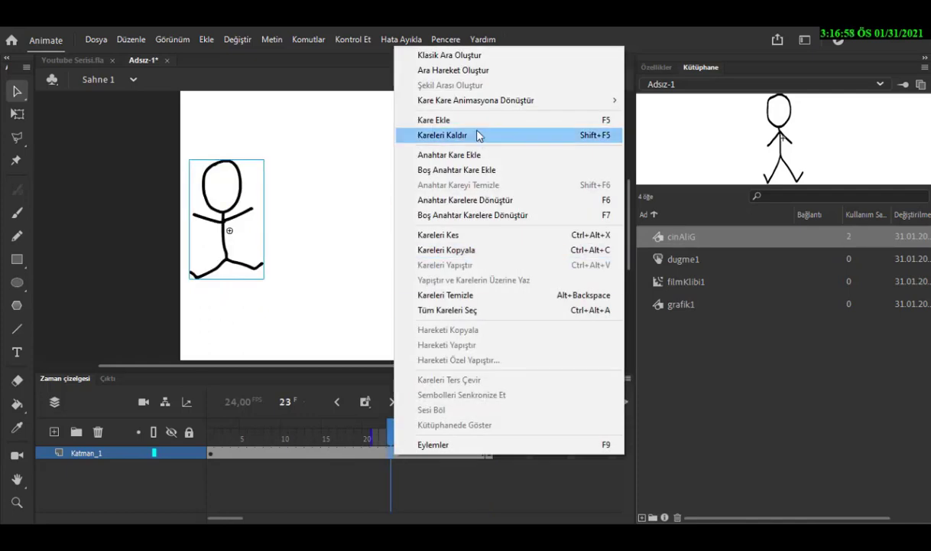
click(443, 69)
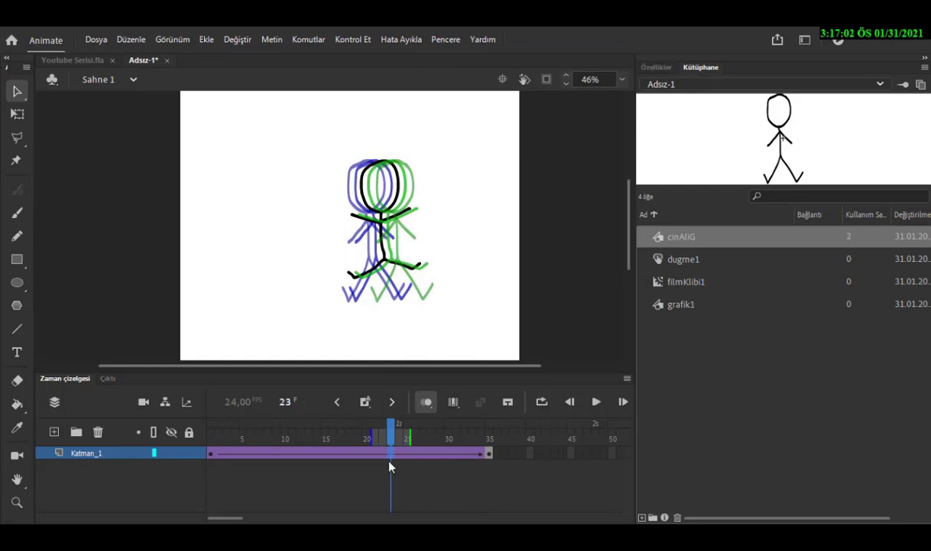
Step: Turn off onion skinning and play the walk from frame 1 to the last frame
drag(393, 441, 211, 437)
click(428, 401)
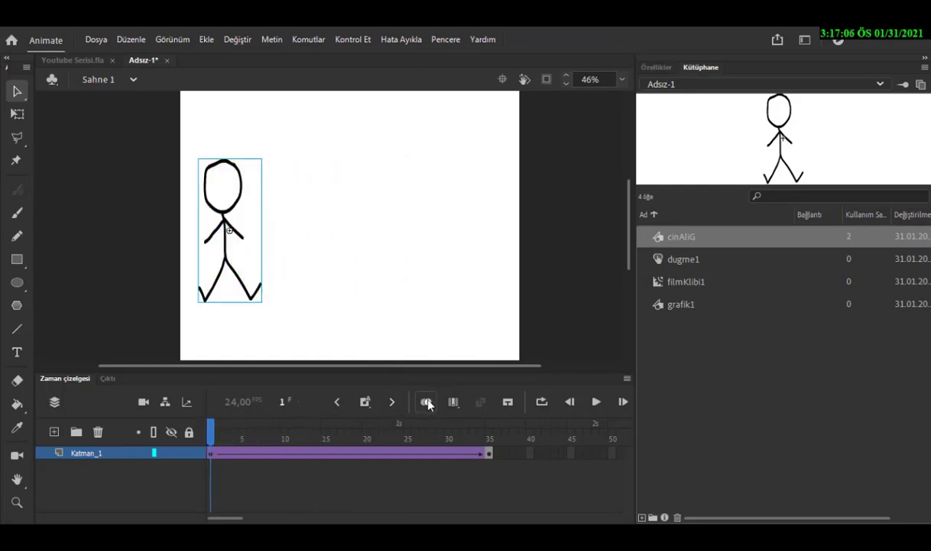
key(Return)
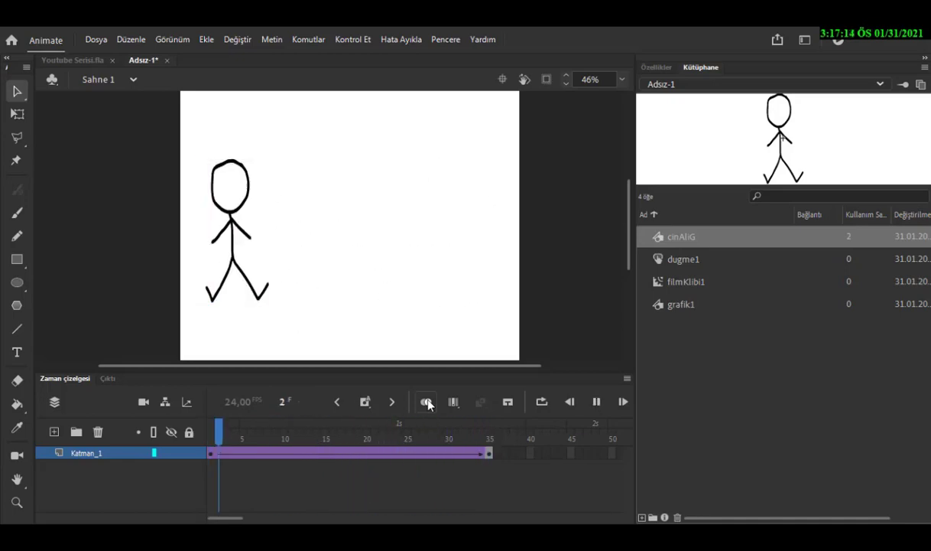
key(Return)
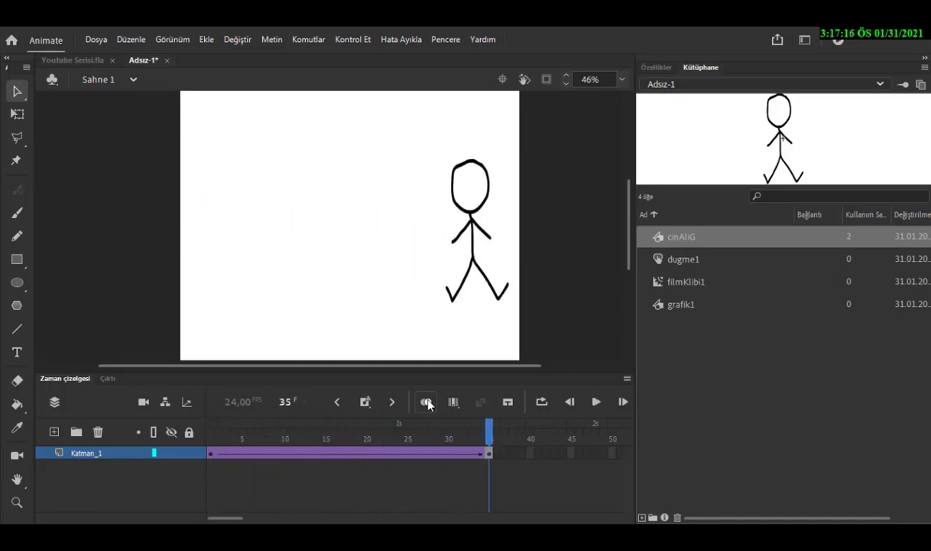
Step: Open the cinAliG symbol for editing from frame 19 and brush two eyes and a smile on the head at its frame 3
click(357, 451)
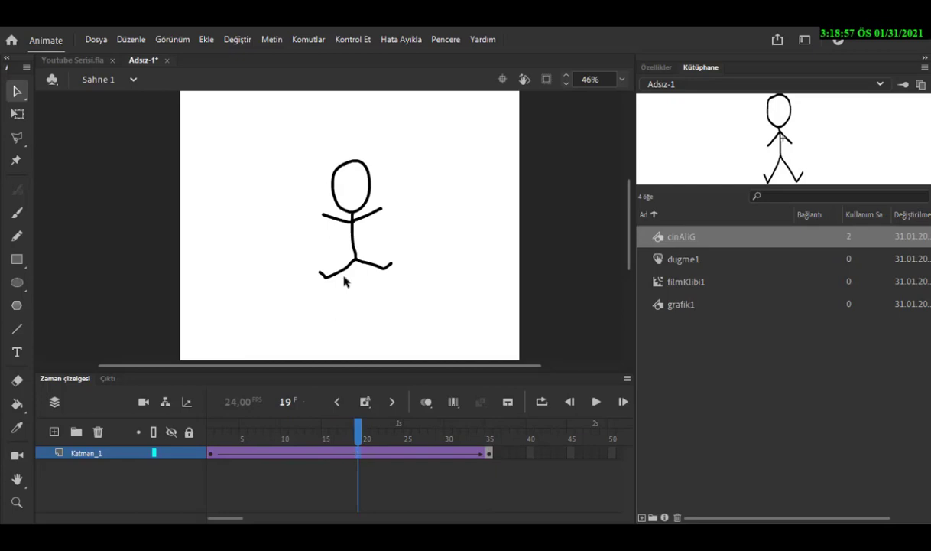
double_click(362, 223)
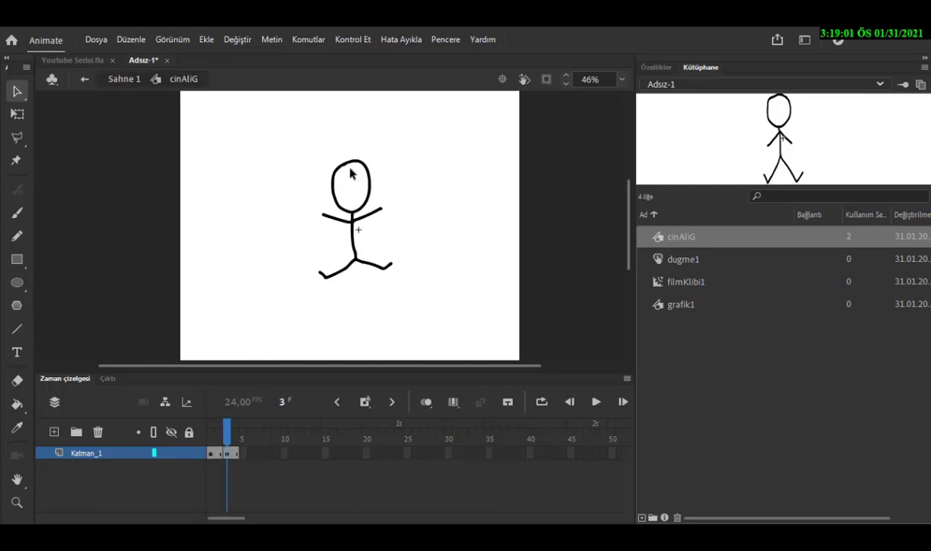
scroll(353, 172, up, 5)
scroll(330, 153, down, 2)
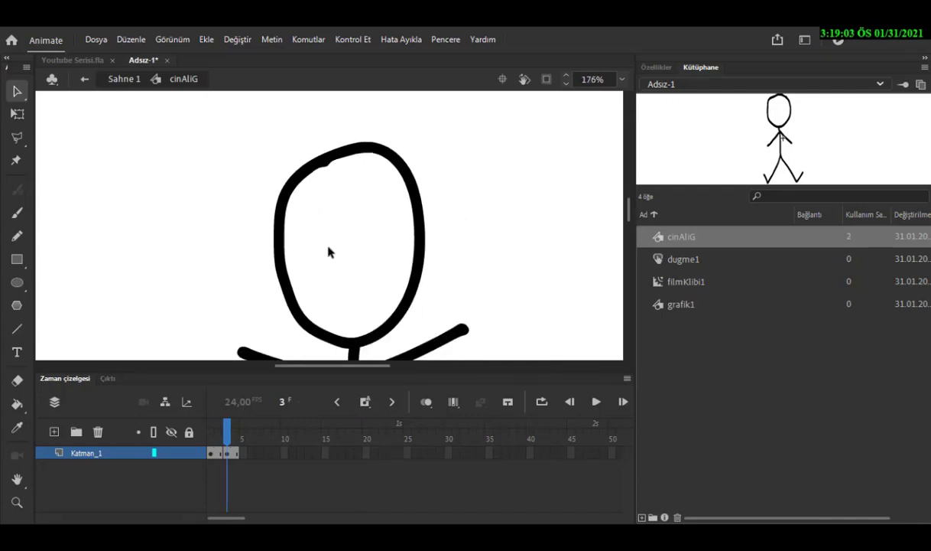
scroll(325, 250, up, 3)
scroll(322, 248, down, 1)
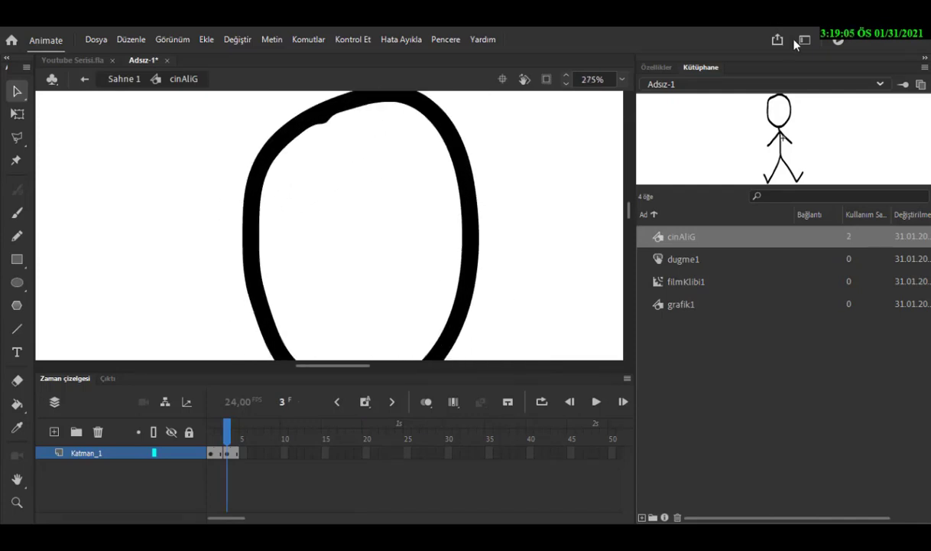
click(17, 213)
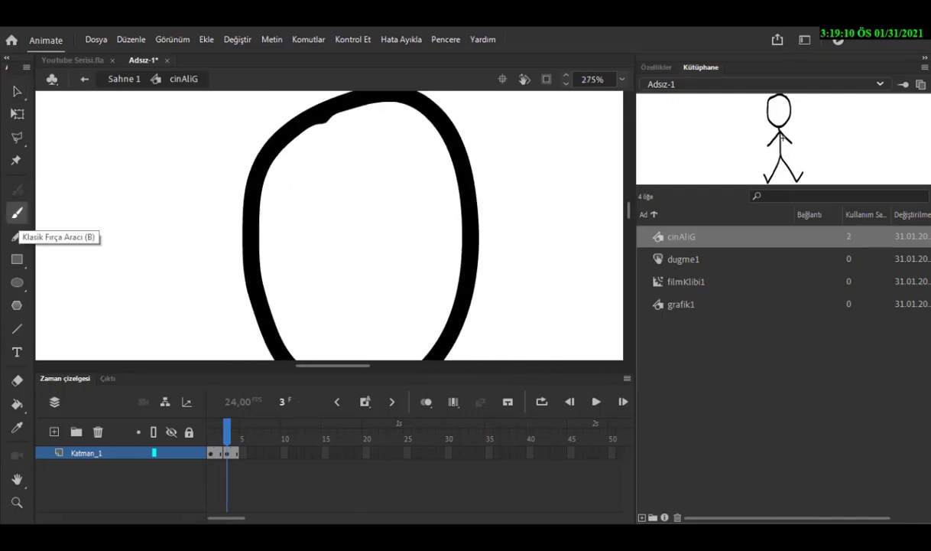
drag(310, 221, 329, 213)
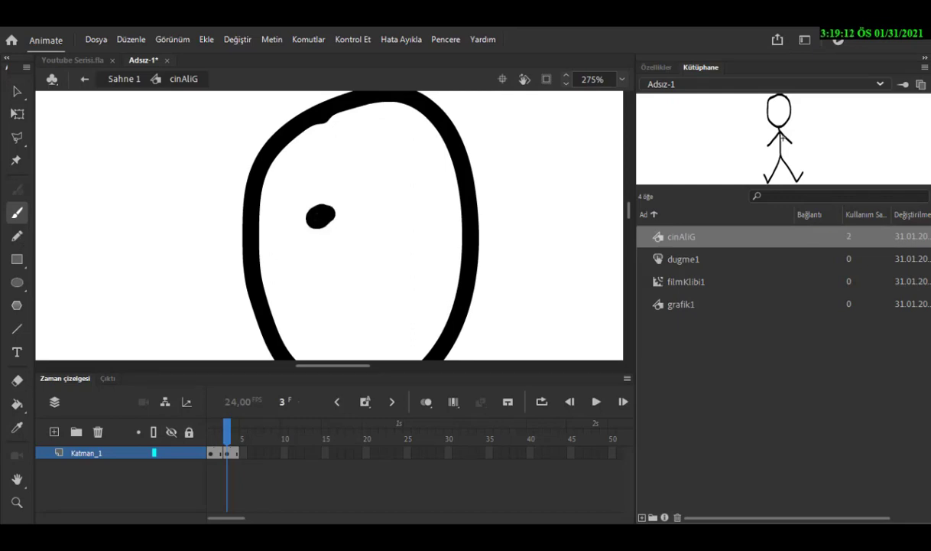
drag(401, 206, 414, 211)
mouse_move(322, 265)
mouse_down()
mouse_move(344, 279)
mouse_move(433, 244)
mouse_up()
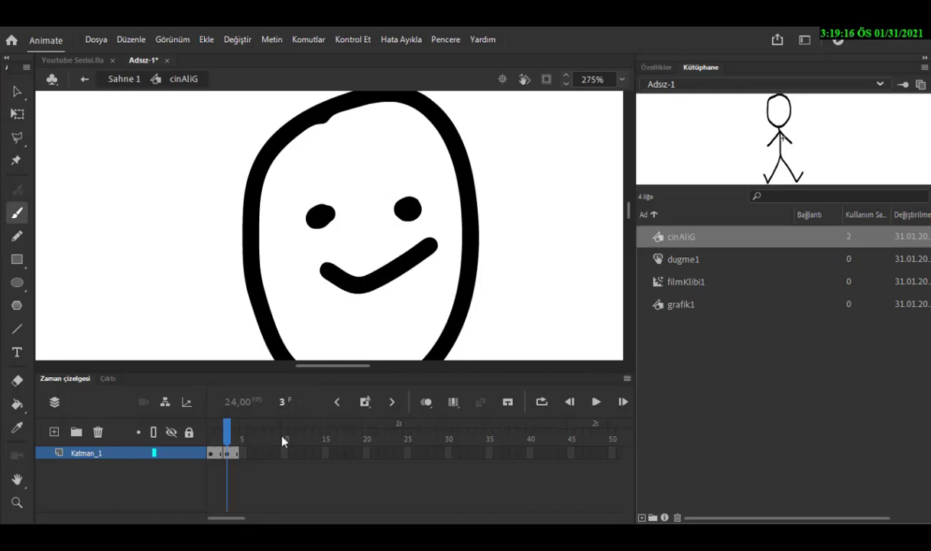
Step: Brush two eyes and a smiling mouth on the head at frame 1 of the cinAliG symbol
click(212, 452)
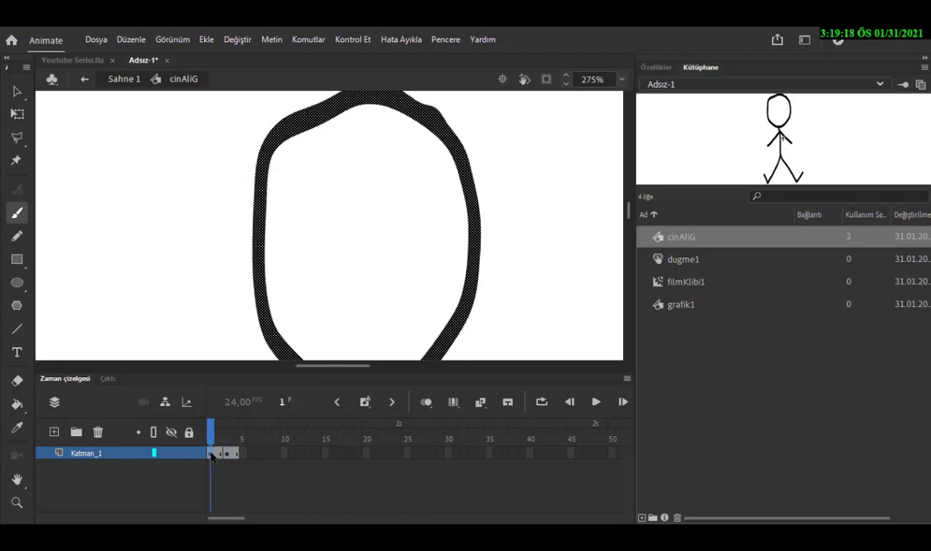
click(332, 218)
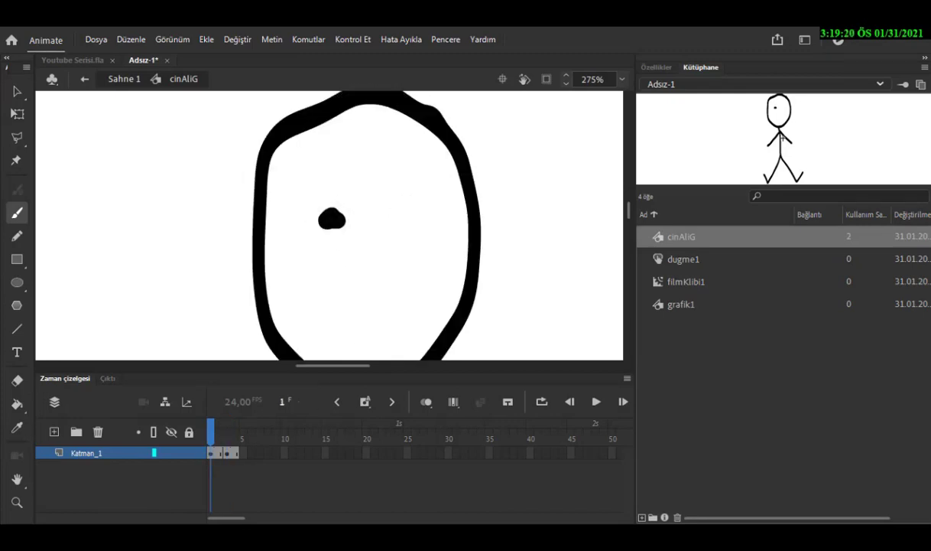
click(406, 212)
mouse_move(328, 268)
mouse_down()
mouse_move(344, 280)
mouse_move(403, 256)
mouse_up()
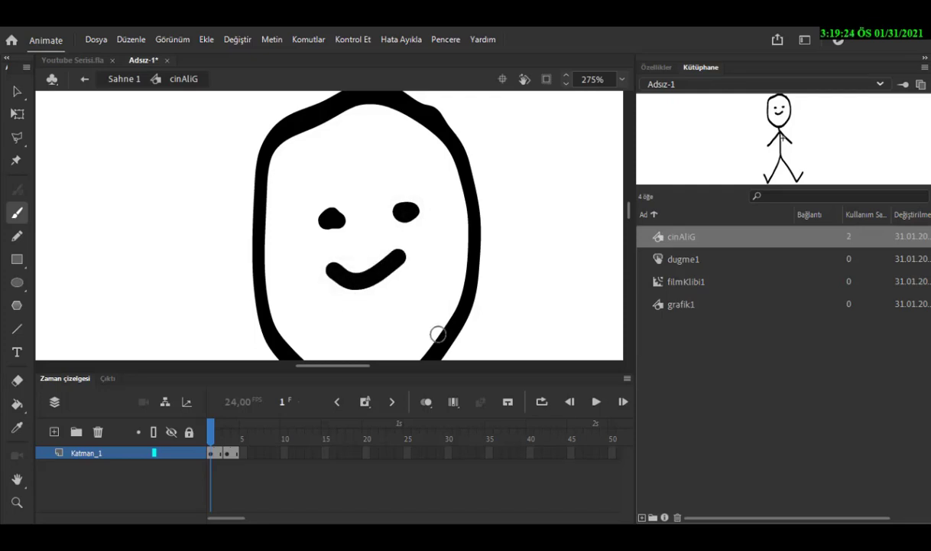
Step: Return to Sahne 1, fit the stage to the window and play the animation with the smiling figure
click(124, 80)
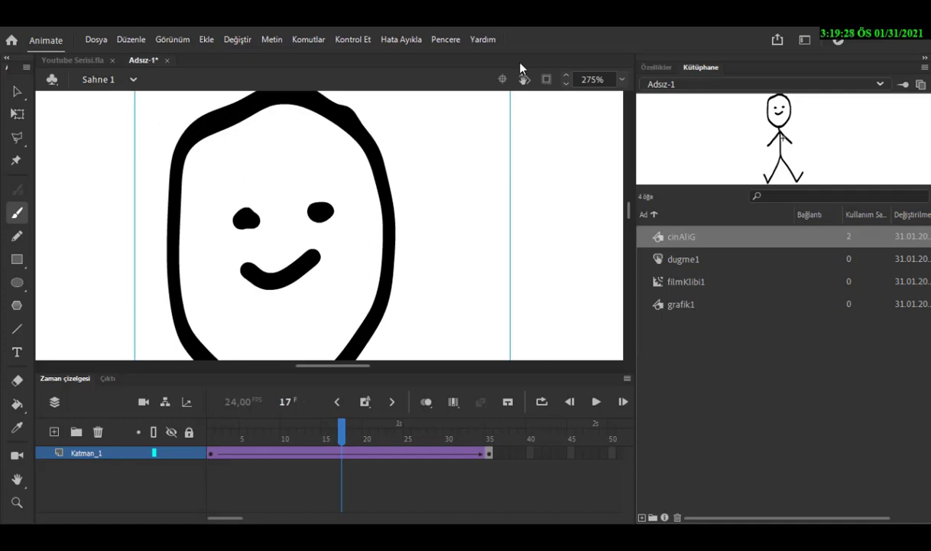
click(621, 79)
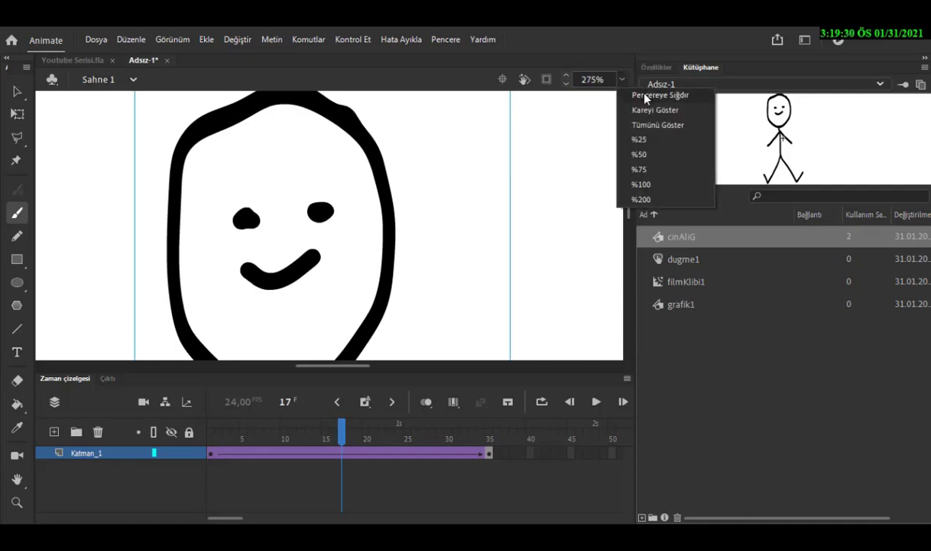
click(648, 96)
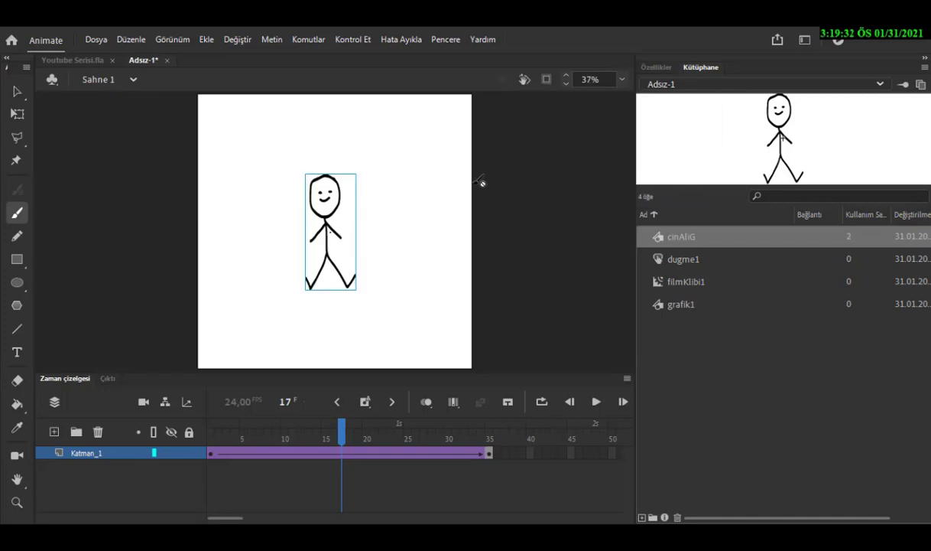
key(Return)
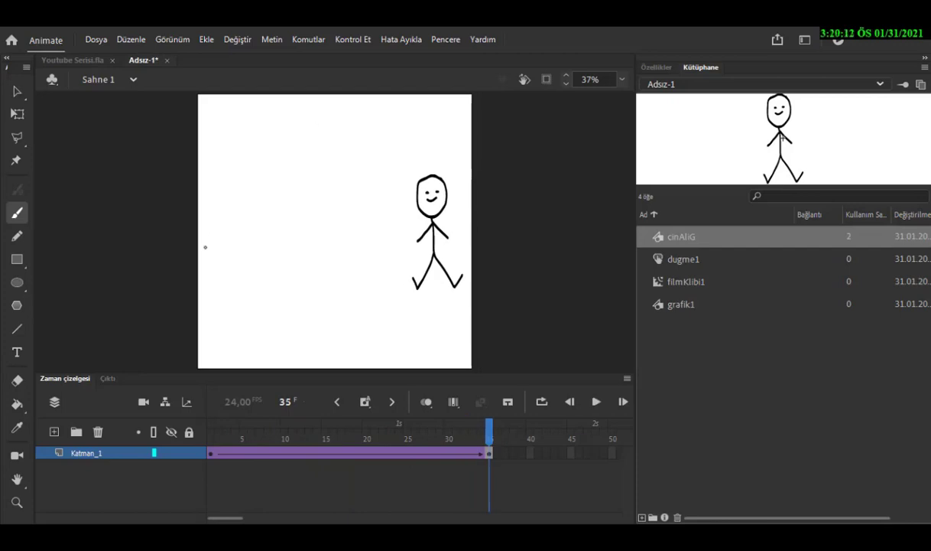
Step: Try a custom ease curve on the classic tween, with peaks near frames 14 and 17 and a dip to about 9% near frame 27
click(301, 454)
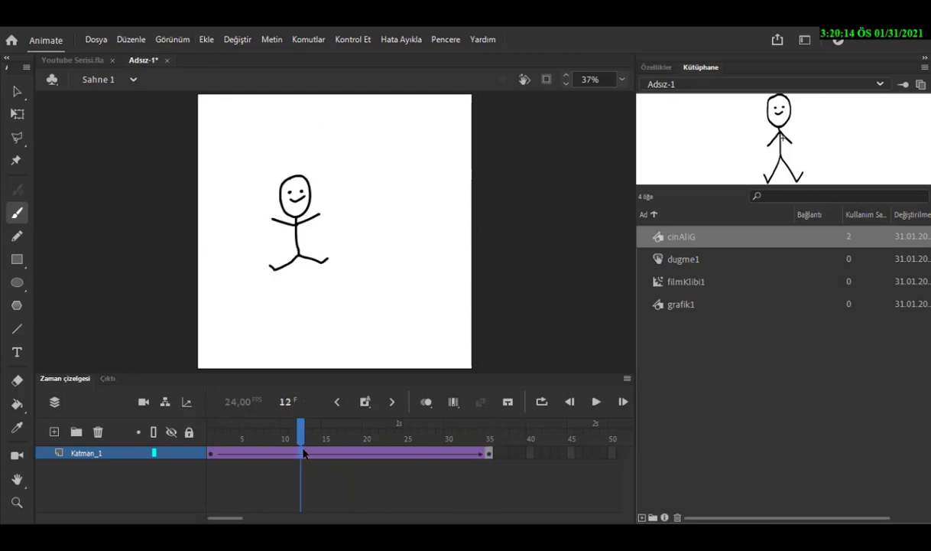
click(658, 68)
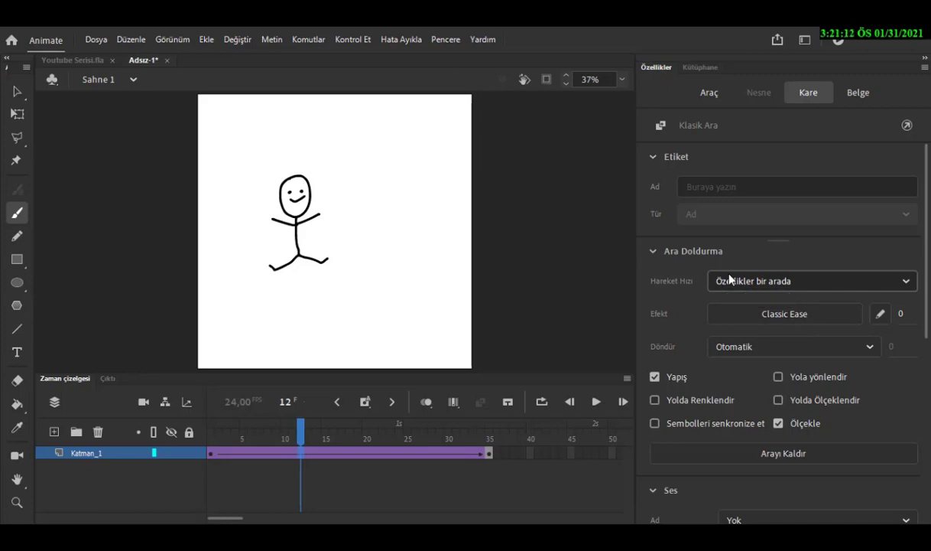
click(879, 315)
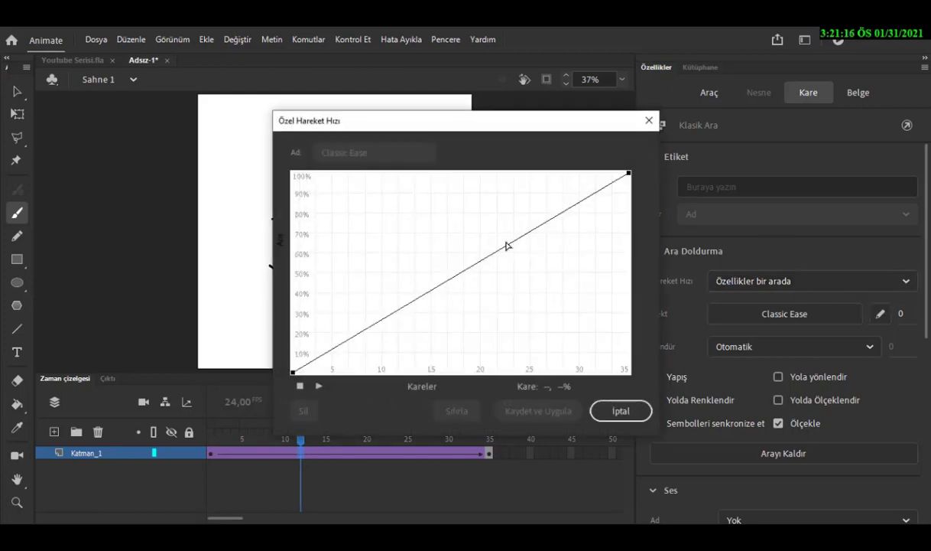
drag(499, 251, 424, 224)
click(630, 176)
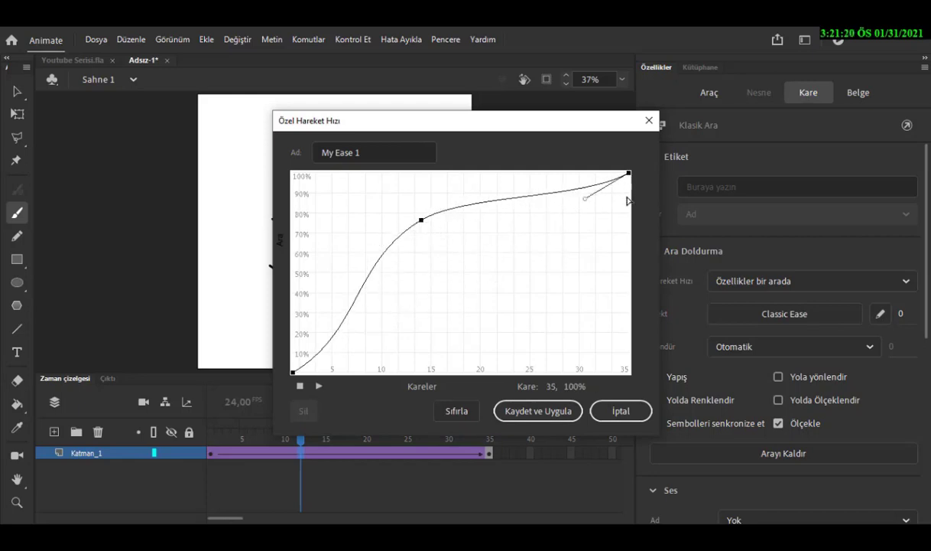
drag(585, 201, 564, 347)
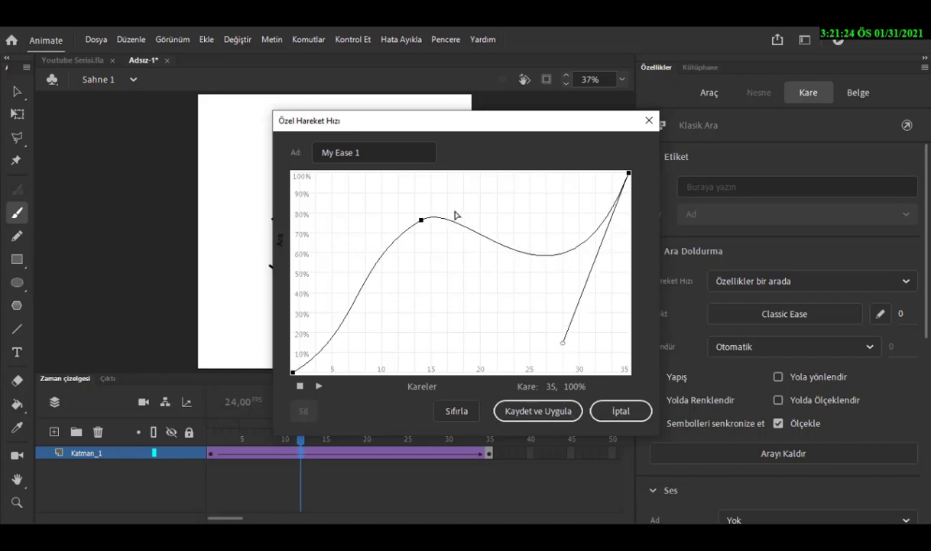
drag(451, 223, 452, 186)
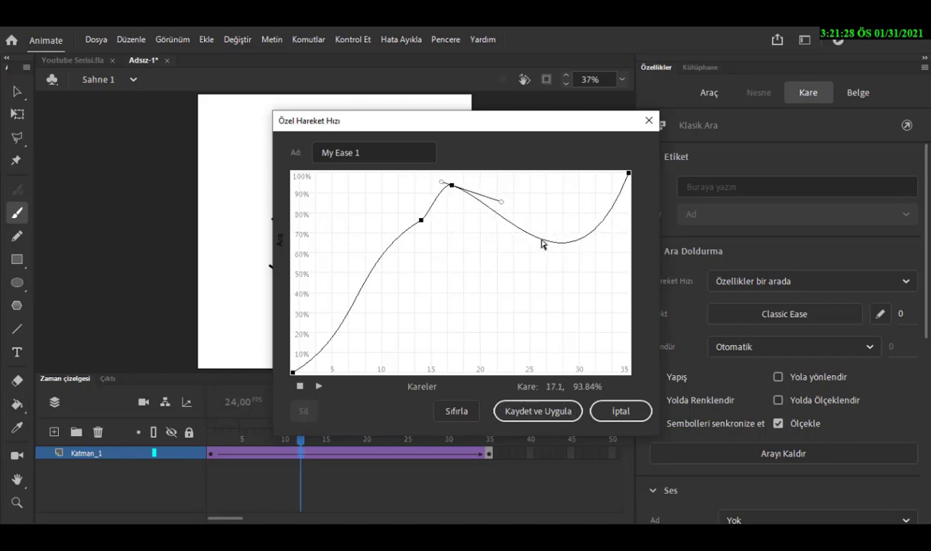
drag(544, 243, 552, 366)
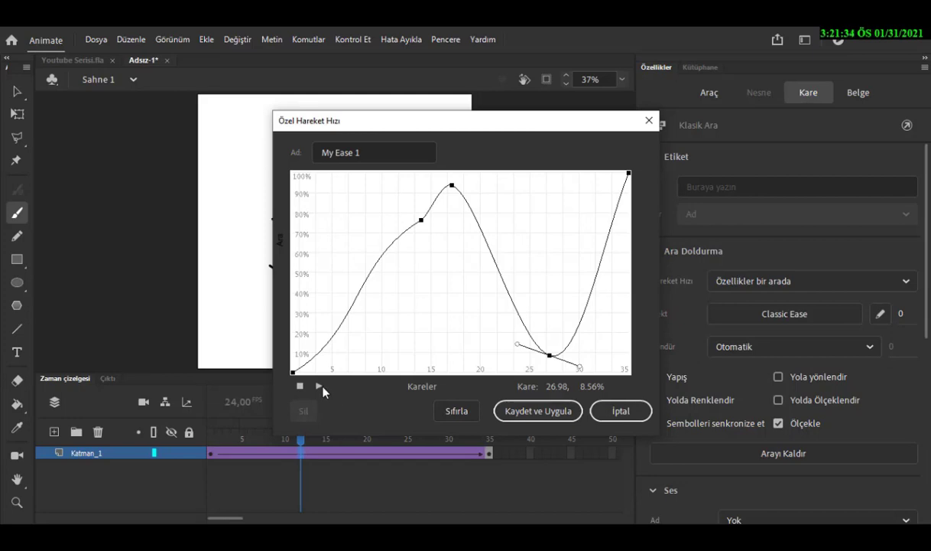
Step: Preview the custom ease beside the stage and close its editor without saving the curve
drag(482, 123, 738, 98)
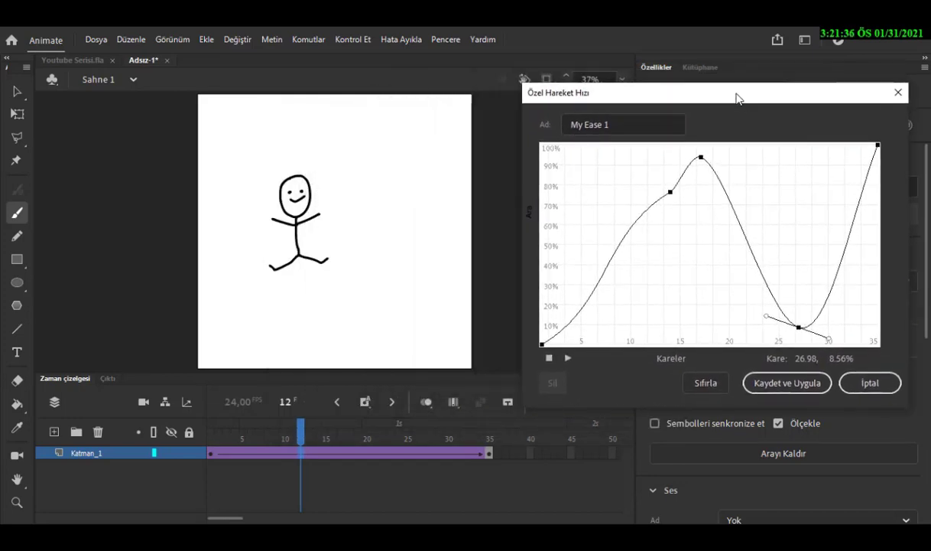
click(568, 358)
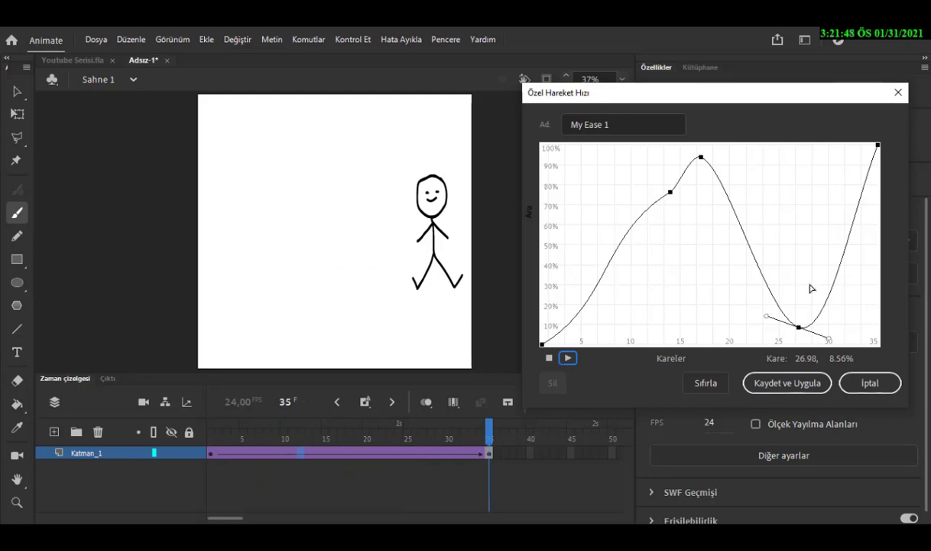
click(897, 100)
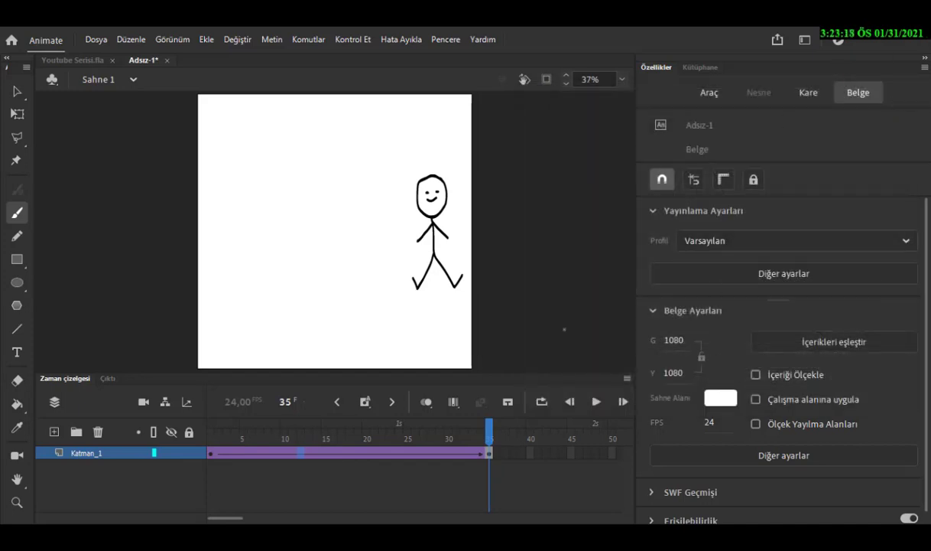
Step: Set the classic tween's rotation at frame 1 to clockwise (Saat yönünde) with one turn, and play the animation
click(211, 454)
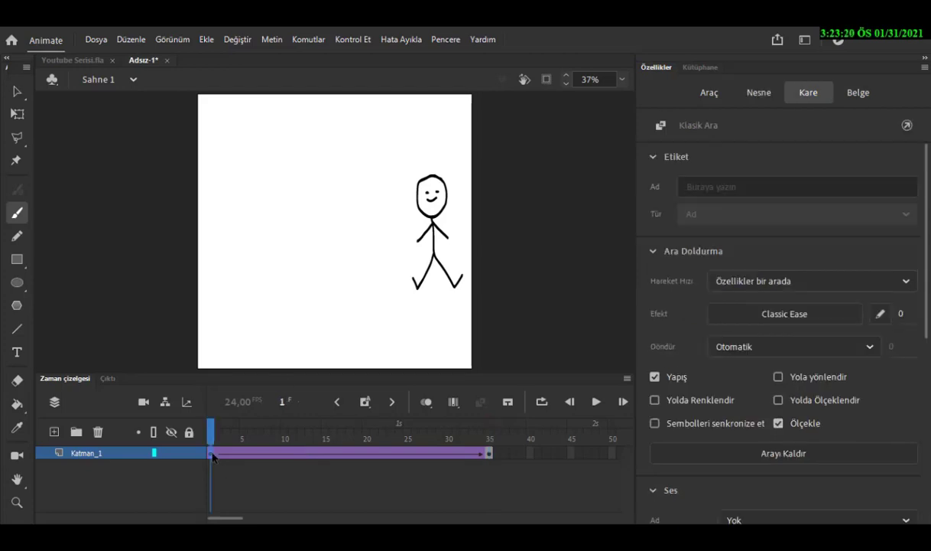
click(726, 347)
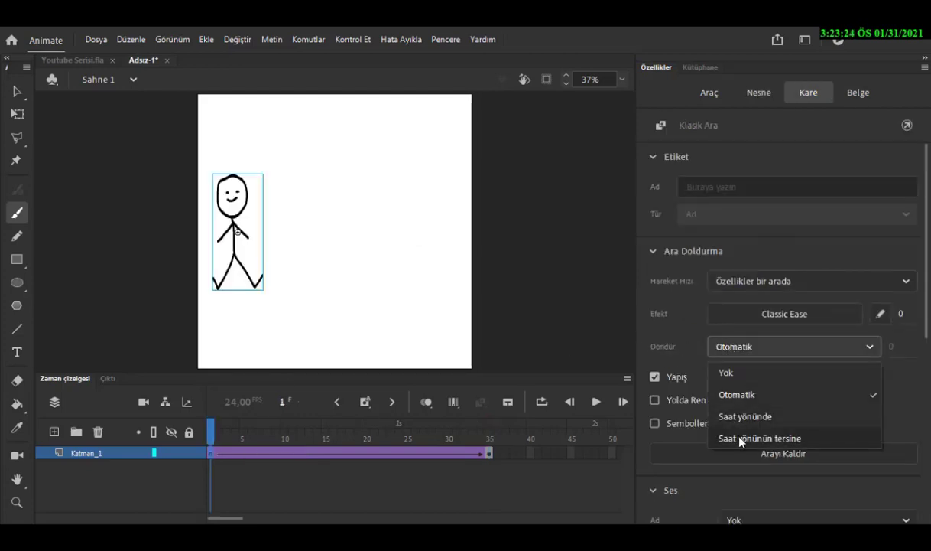
click(742, 416)
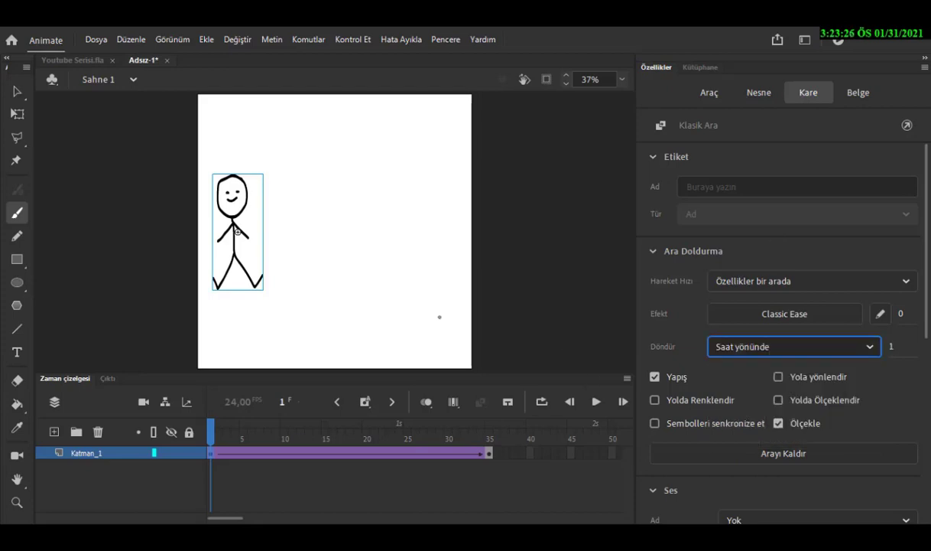
key(space)
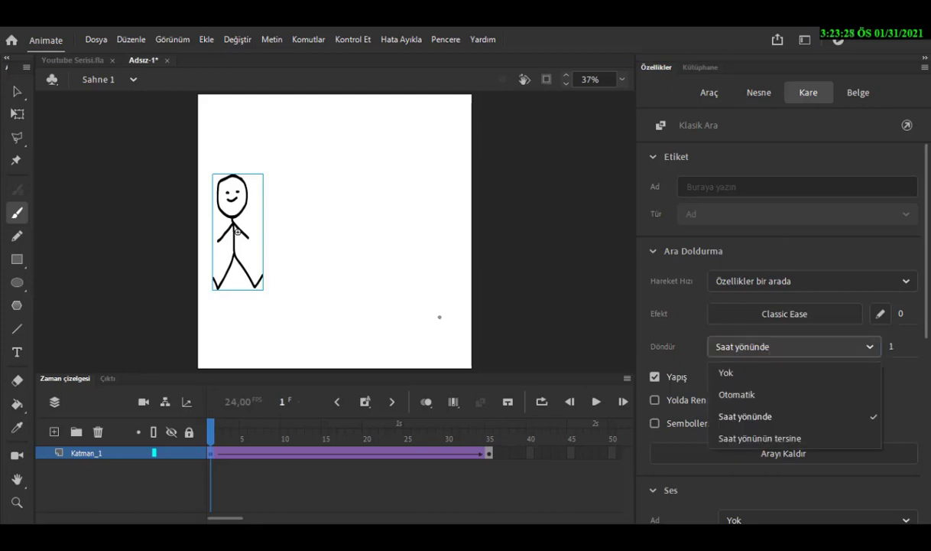
click(754, 421)
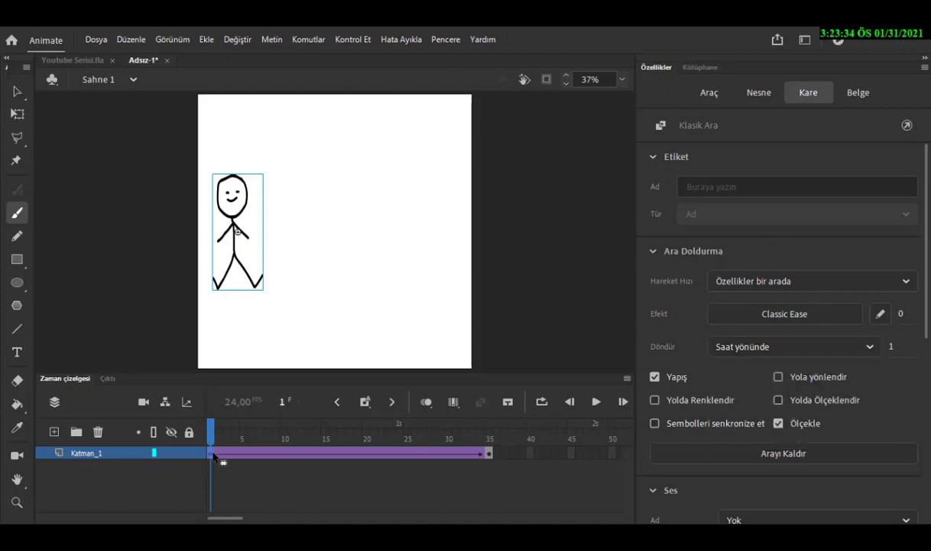
key(Return)
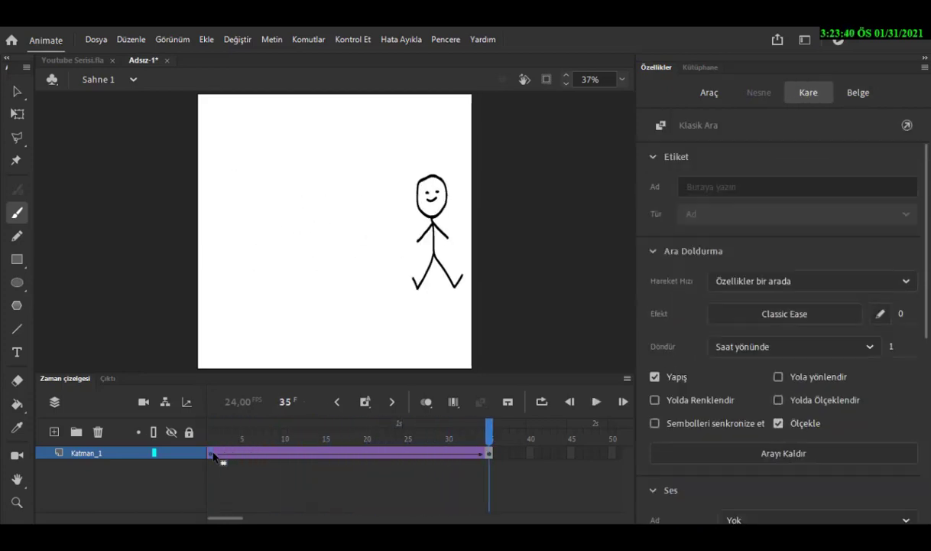
Step: Try the automatic (Otomatik) rotation on the classic tween and play the animation from frame 1
click(746, 351)
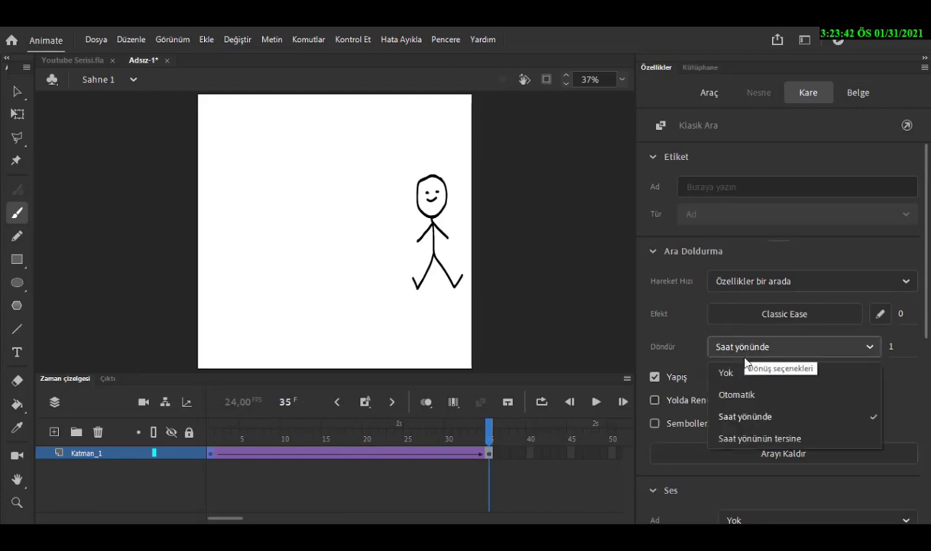
click(743, 396)
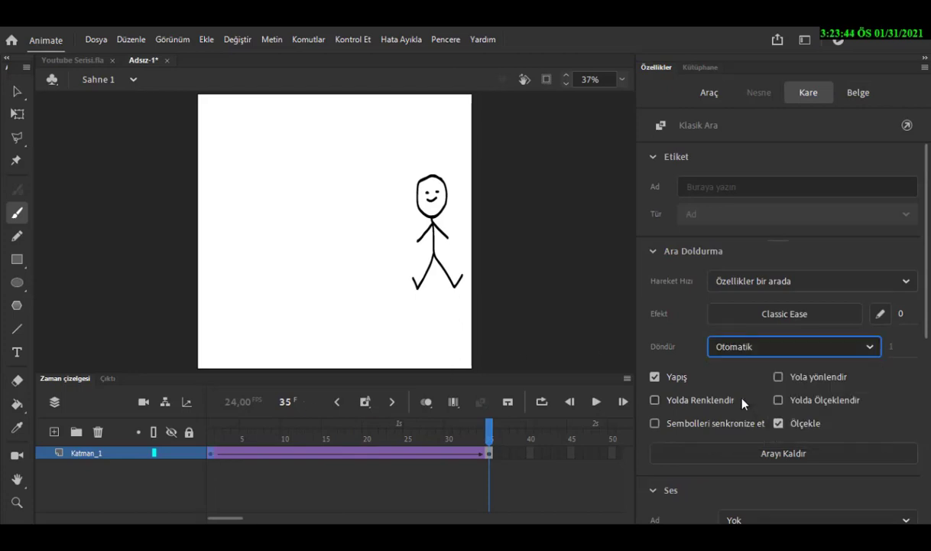
key(space)
click(741, 402)
click(212, 455)
key(Return)
Step: Set the classic tween's rotation to counterclockwise (Saat yönünün tersine) with one turn, and play the animation from frame 1
click(733, 349)
click(734, 439)
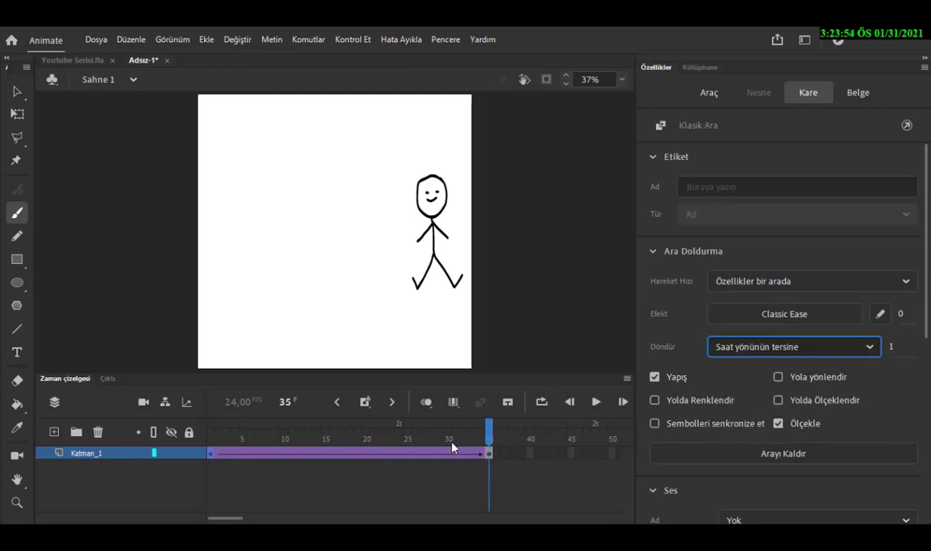
click(216, 456)
key(Return)
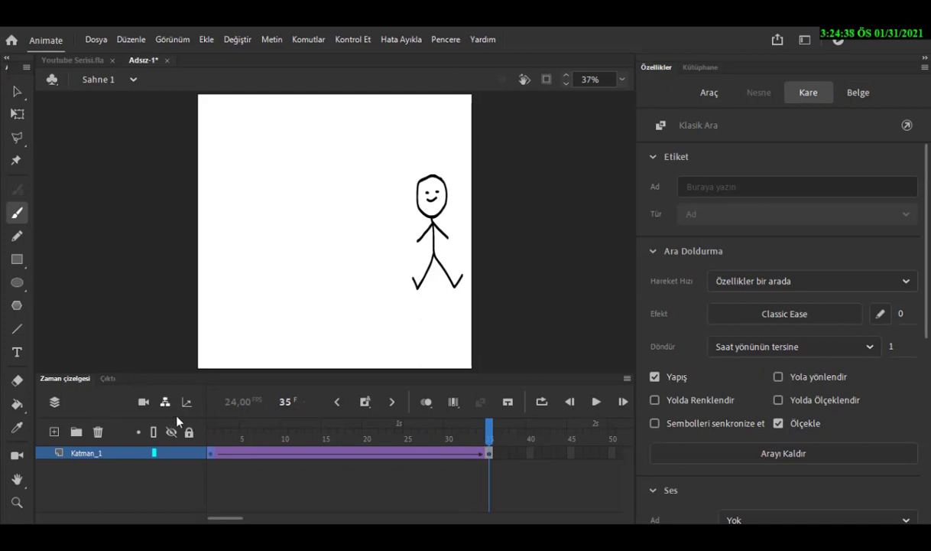
Step: Enable scaling along the path (Yolda Ölçeklendir) and coloring along the path (Yolda Renklendir) for the tween at frame 1, and play the animation
click(211, 453)
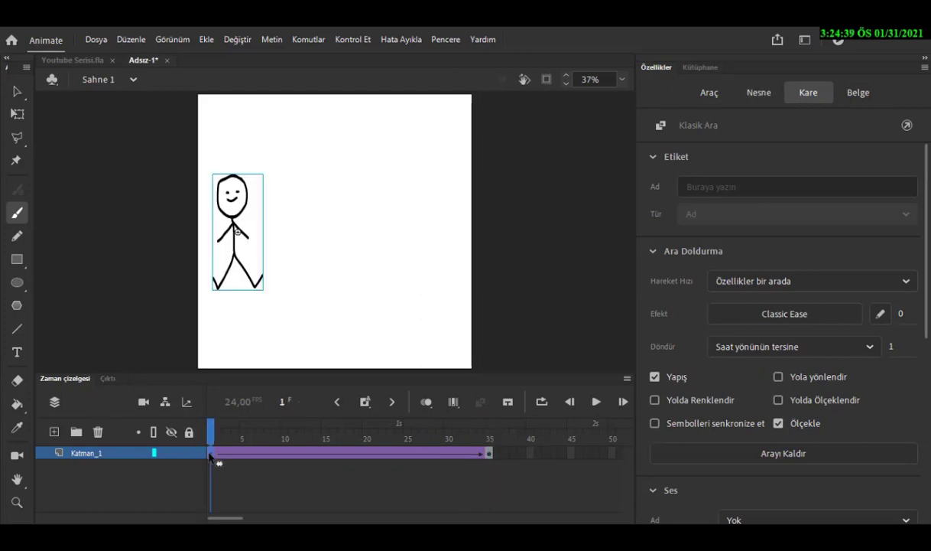
click(778, 401)
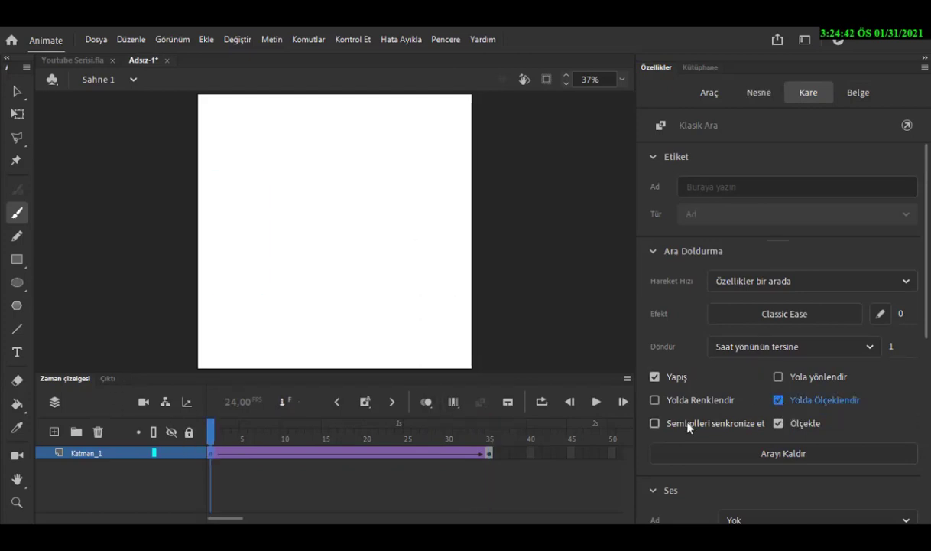
click(655, 400)
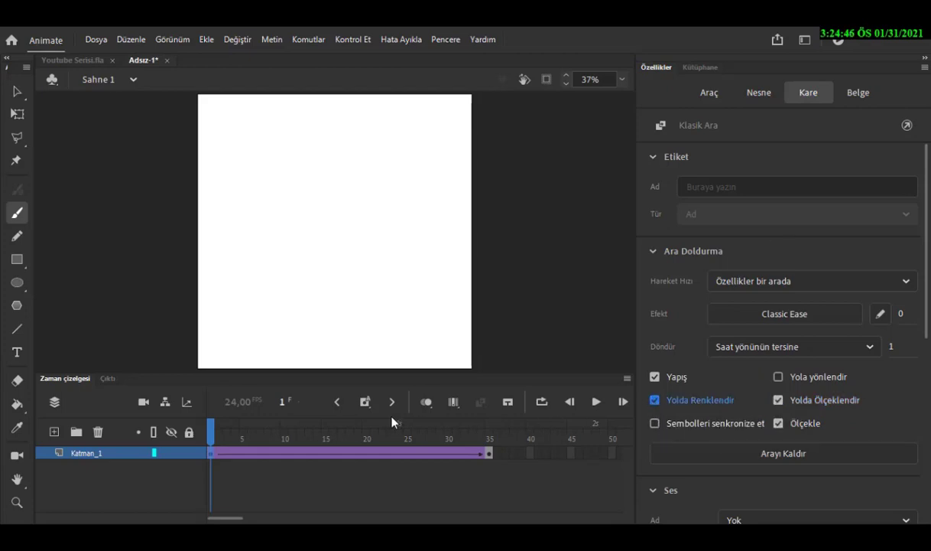
key(Return)
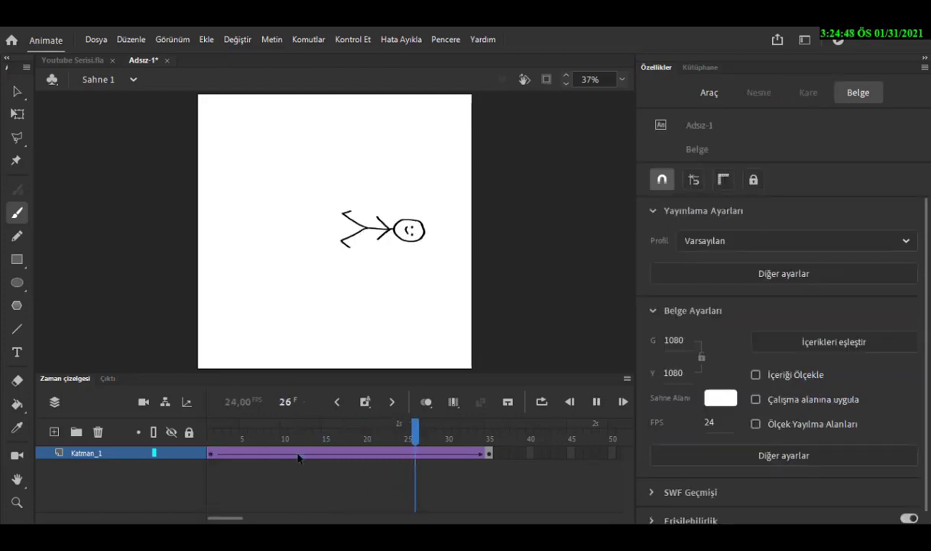
key(Return)
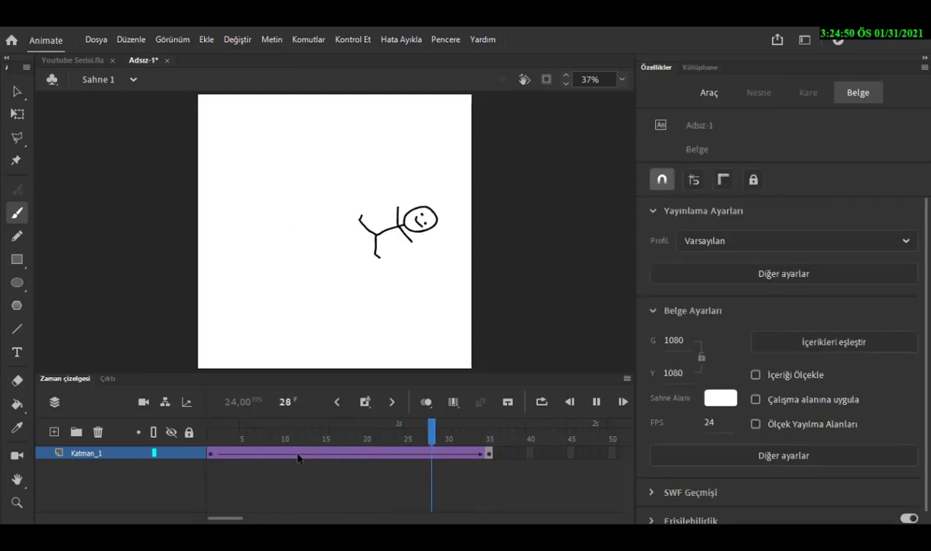